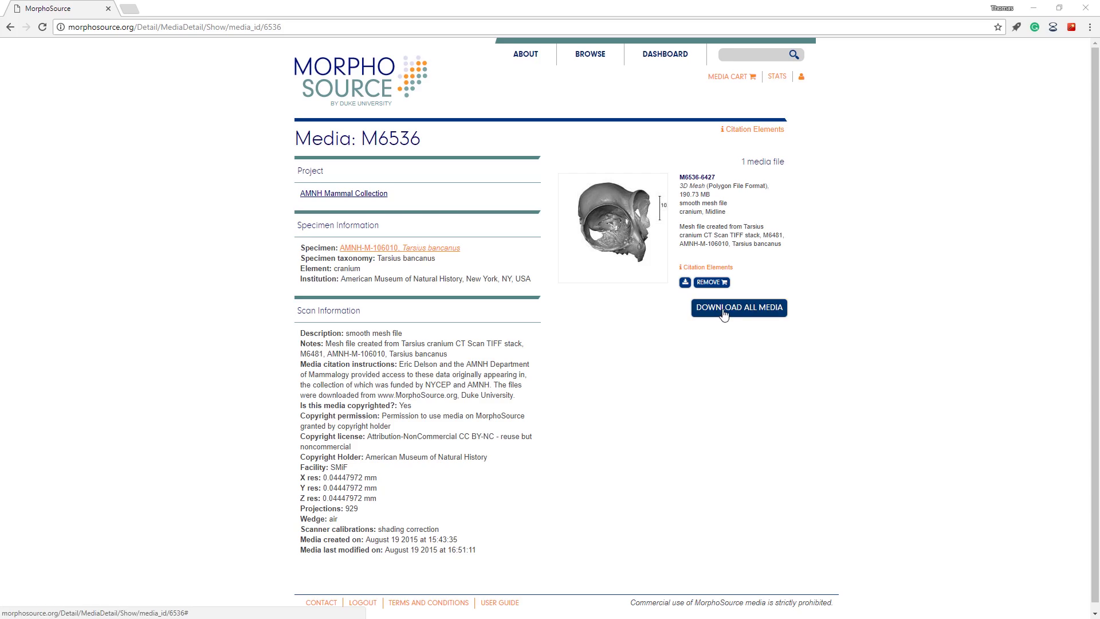
Download all media for M6536, the Tarsius bancanus cranium mesh
left_click(719, 311)
left_click(413, 337)
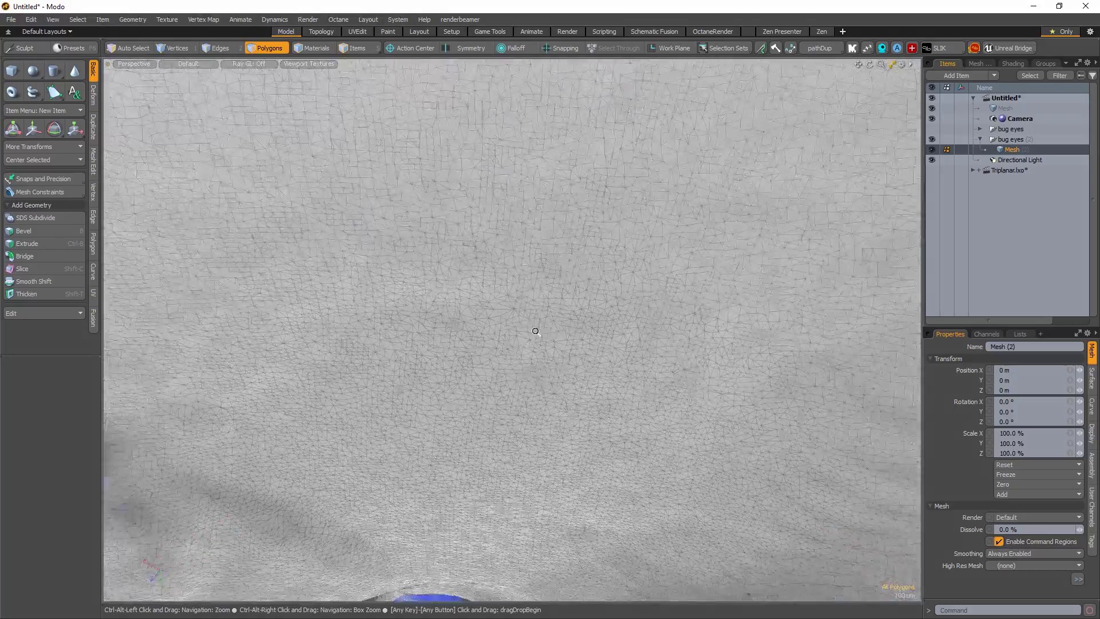
Switch to Modo and examine the skull scan, its retopologized mesh and the checker-textured skull from several angles
left_click_drag(535, 331, 712, 393, "ctrl+alt")
scroll(712, 393, "down", 4)
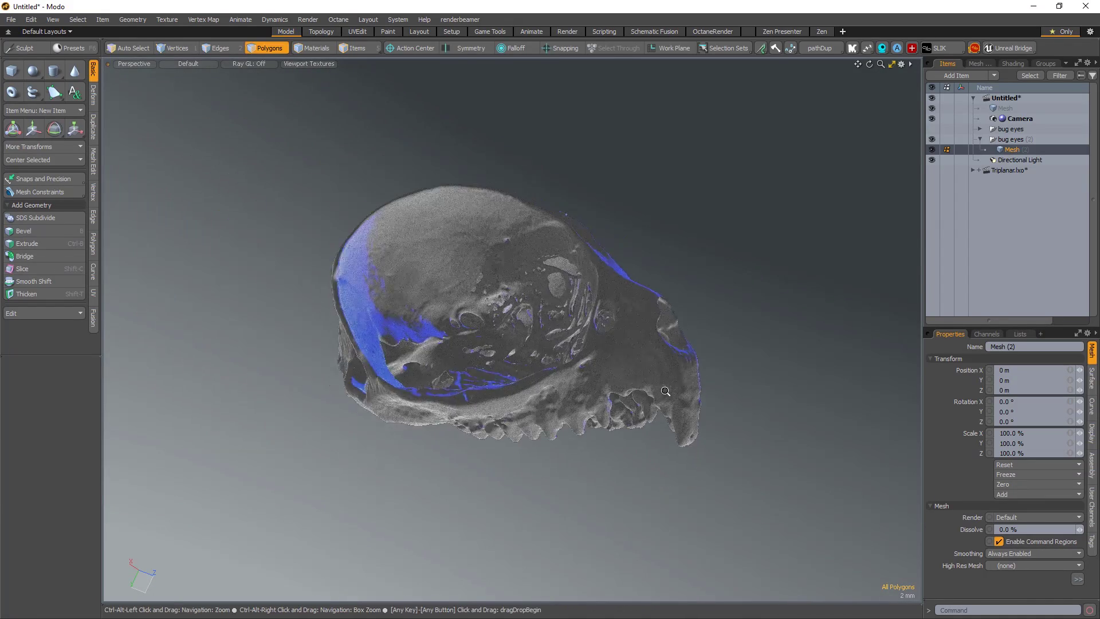
scroll(602, 155, "up", 2)
mouse_move(591, 154)
right_mouse_down()
mouse_move(319, 281)
mouse_move(359, 548)
mouse_move(632, 617)
mouse_move(841, 429)
right_mouse_up()
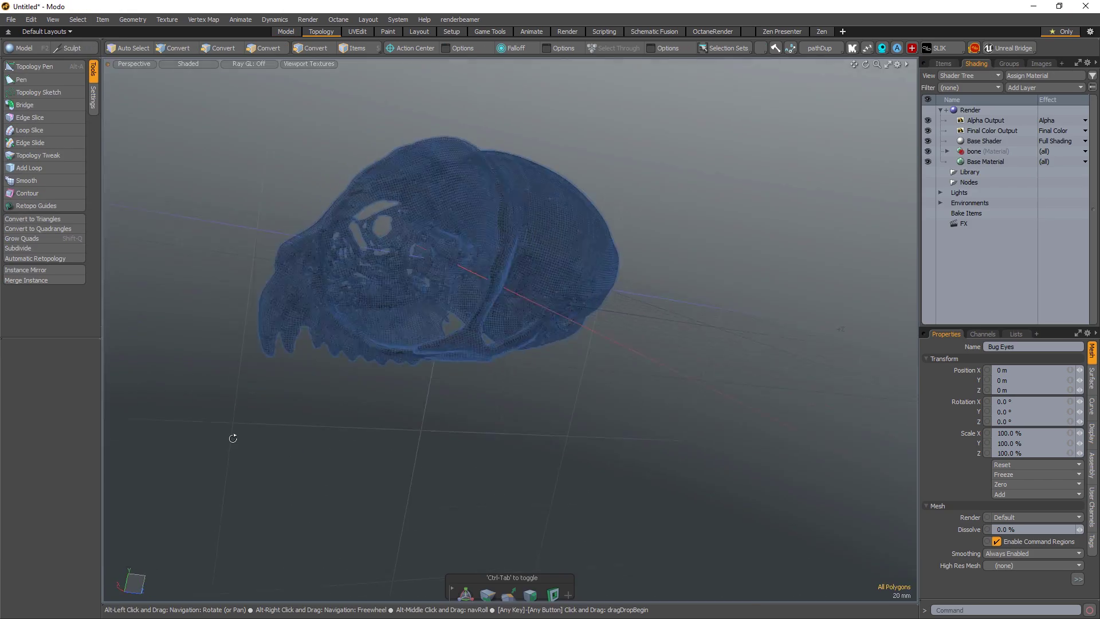
left_click_drag(231, 437, 232, 439, "alt")
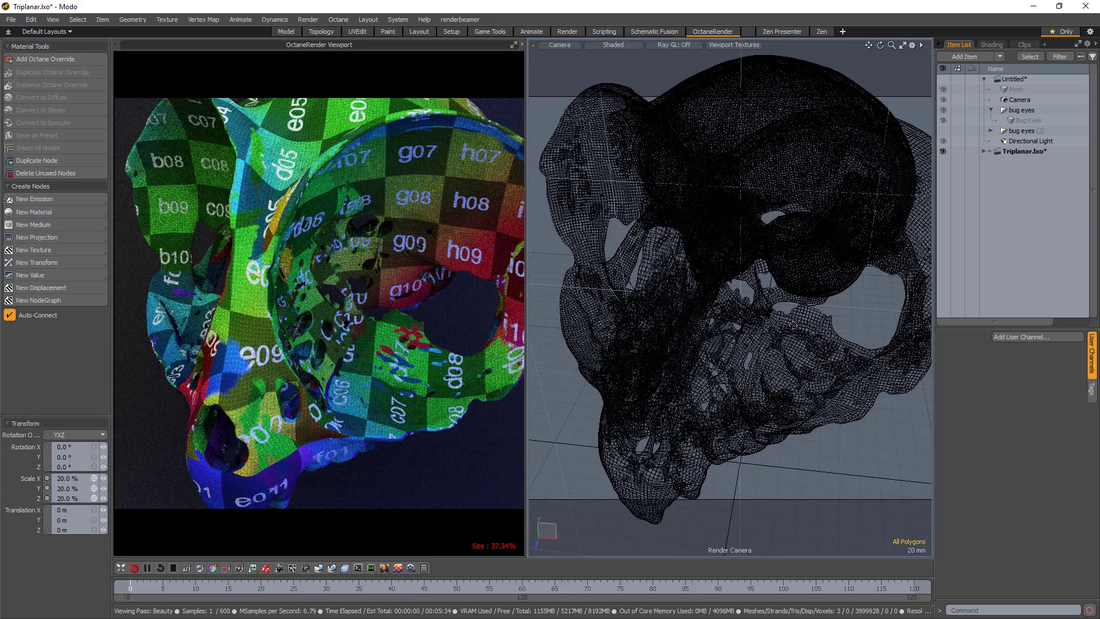
scroll(790, 325, "down", 2)
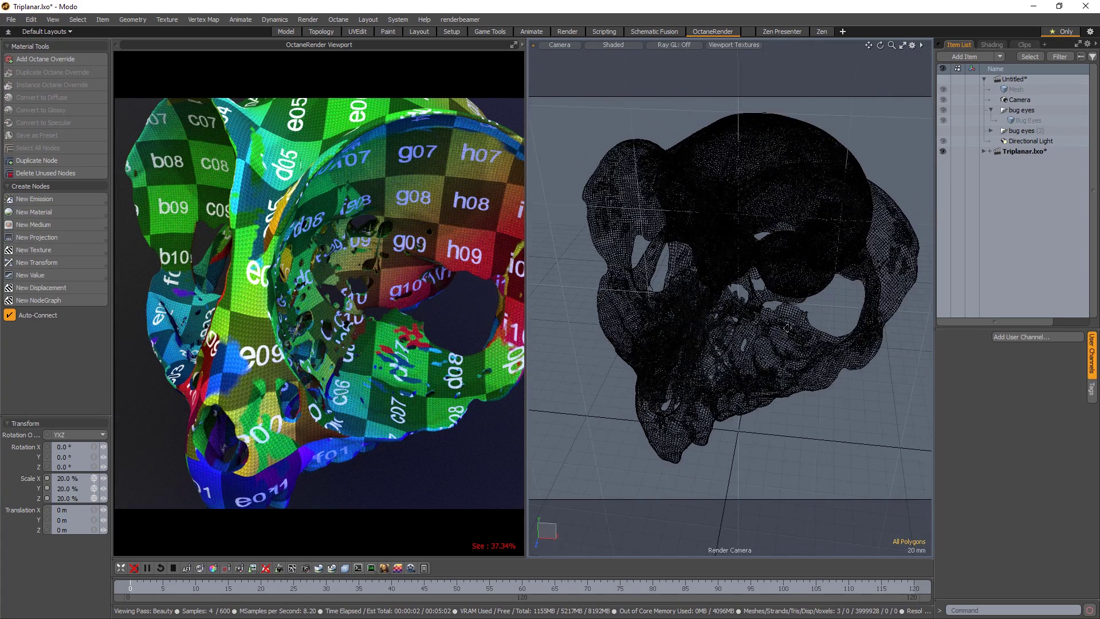
left_click_drag(787, 328, 780, 338, "alt+shift")
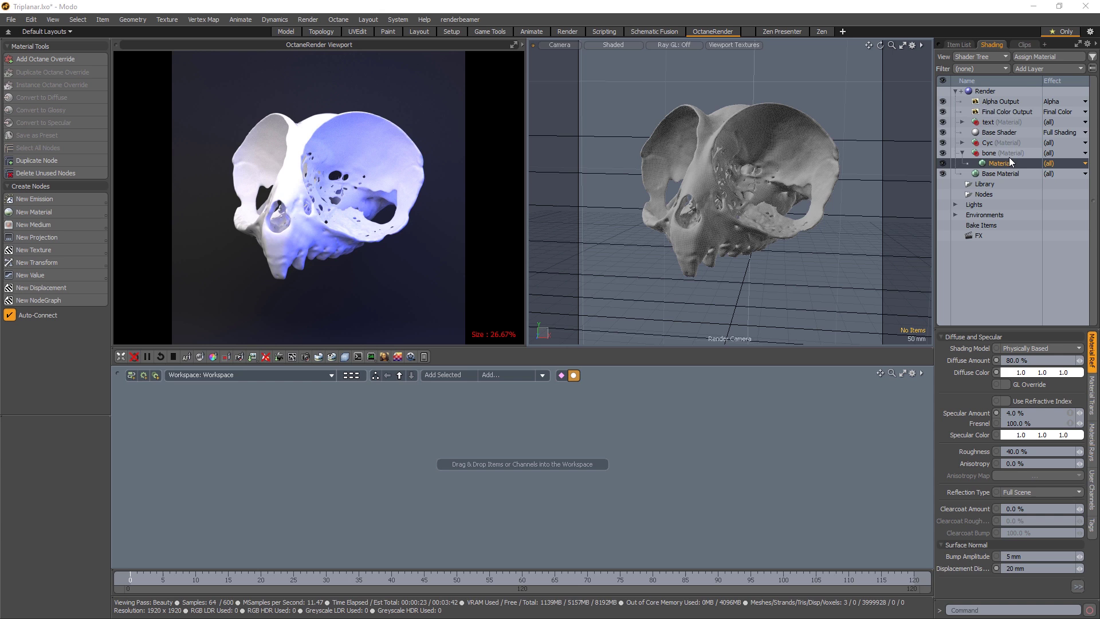
Add an Octane Override custom material to the bone material group
left_click(1019, 70)
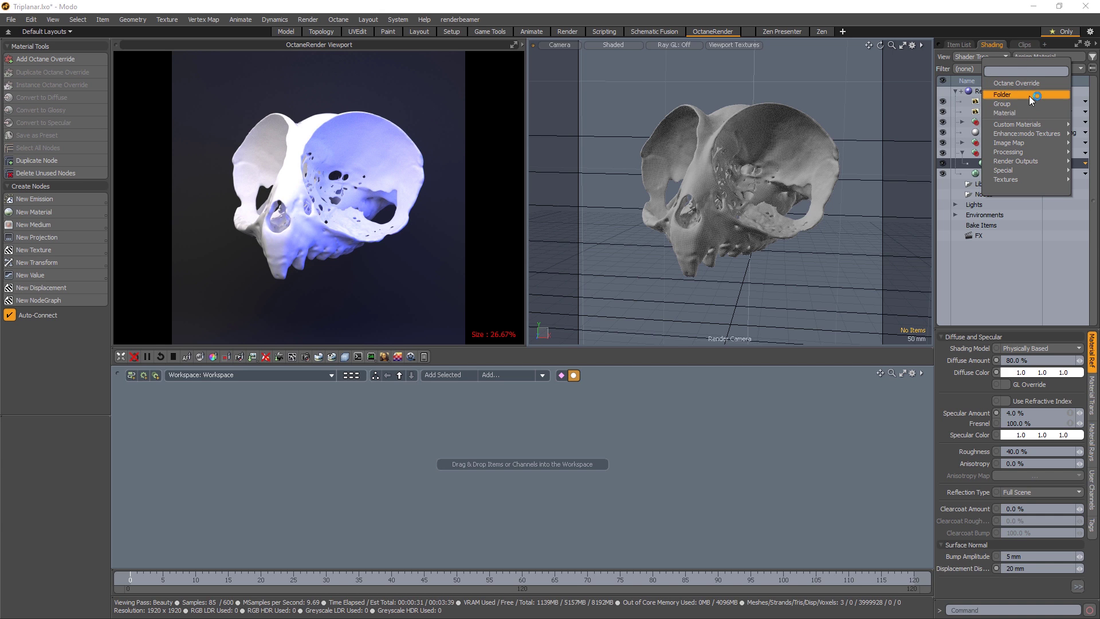
mouse_move(1019, 124)
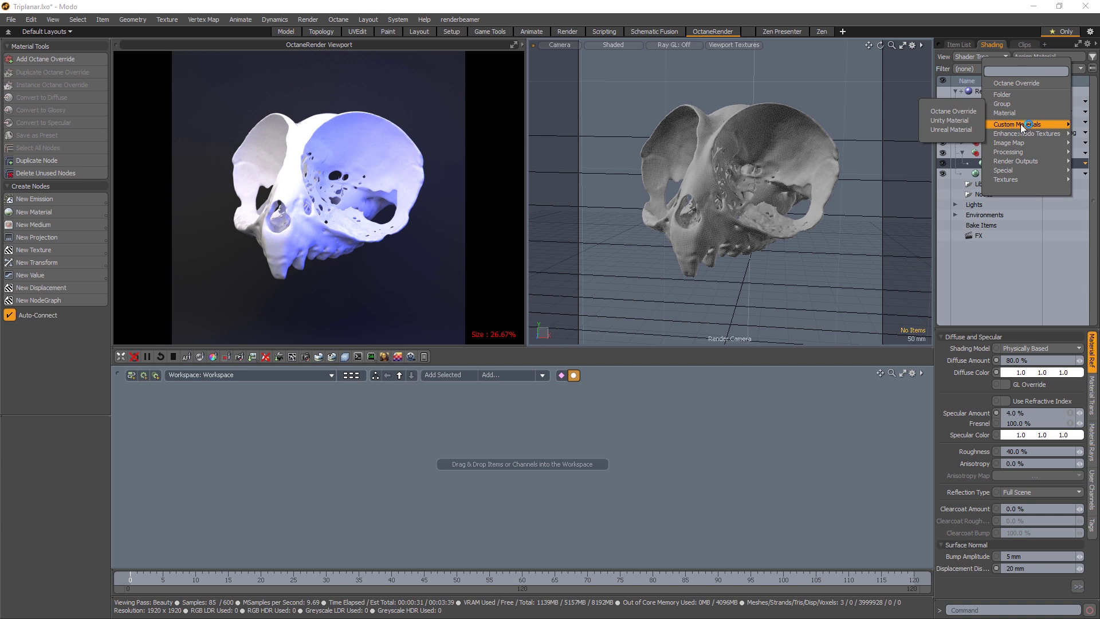
left_click(967, 111)
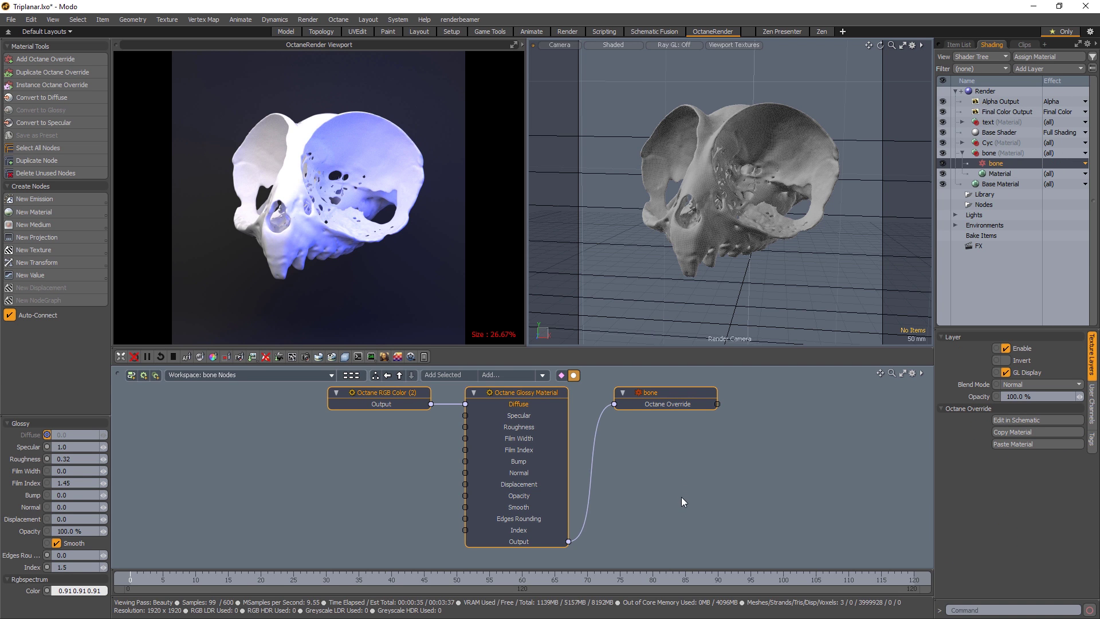
Delete the default RGB Color and Glossy Material nodes from the bone node workspace, keeping the override node
left_click_drag(743, 486, 779, 493, "alt")
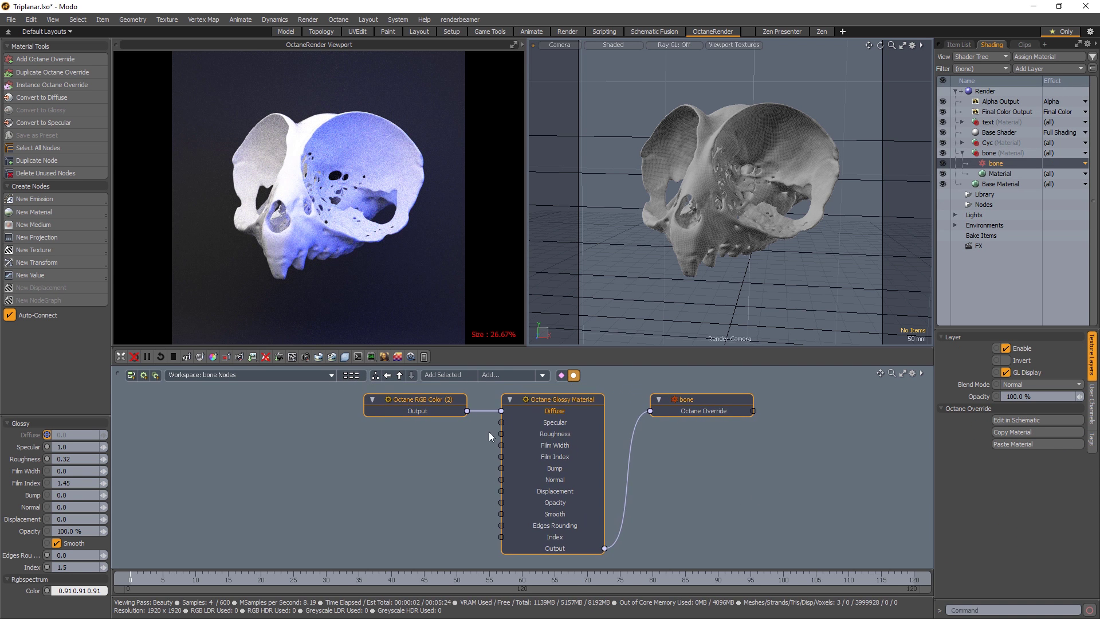
left_click_drag(690, 485, 805, 480, "alt")
left_click(508, 495)
left_click_drag(466, 387, 731, 556)
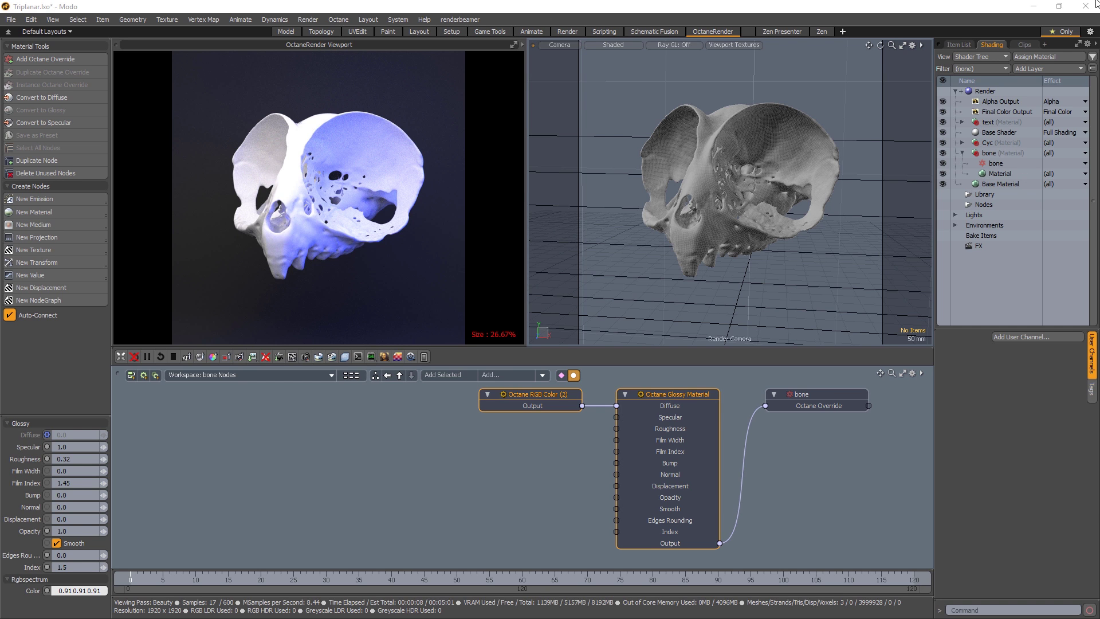
key("Delete")
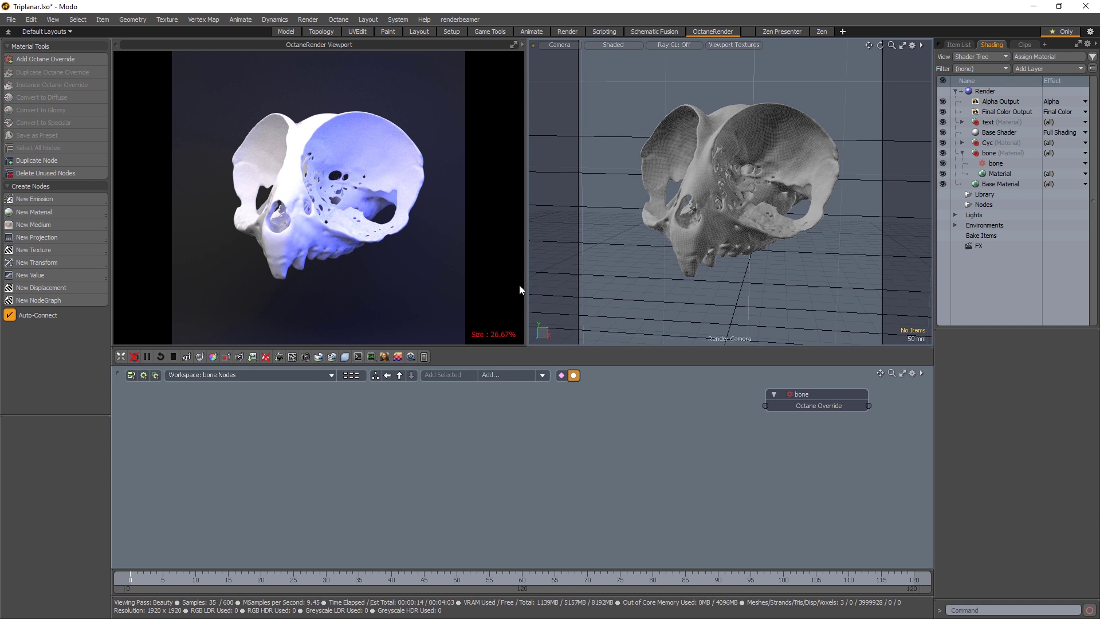
Create an Octane Diffuse material, wire its output to the bone Octane Override and place its nodes near the override
left_click(63, 212)
left_click(160, 186)
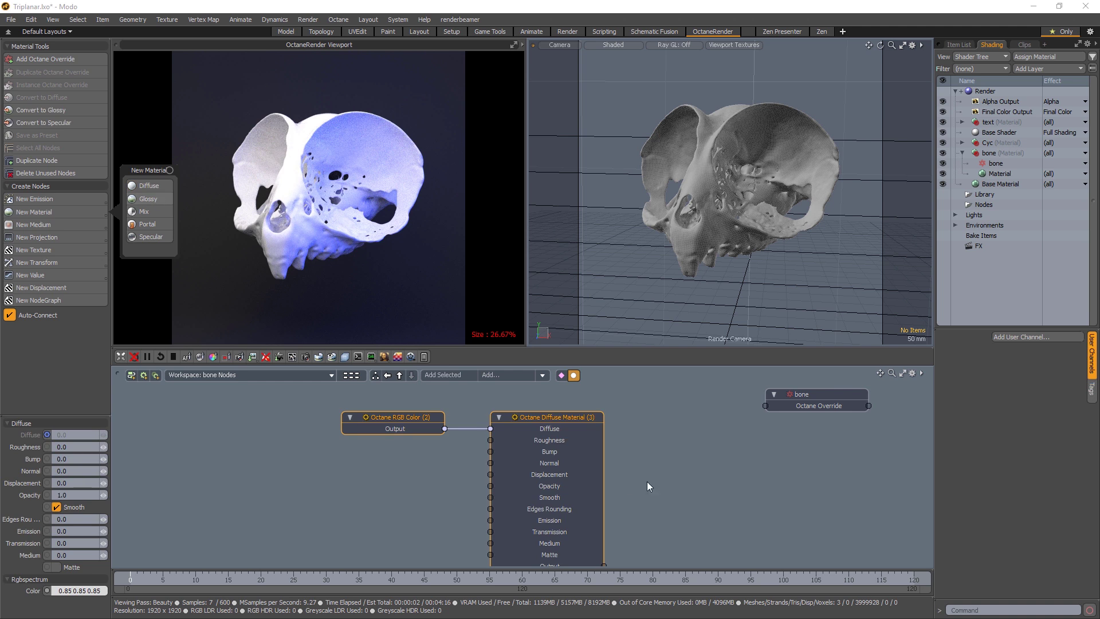
left_click_drag(617, 536, 778, 375)
left_click_drag(691, 455, 760, 464, "alt")
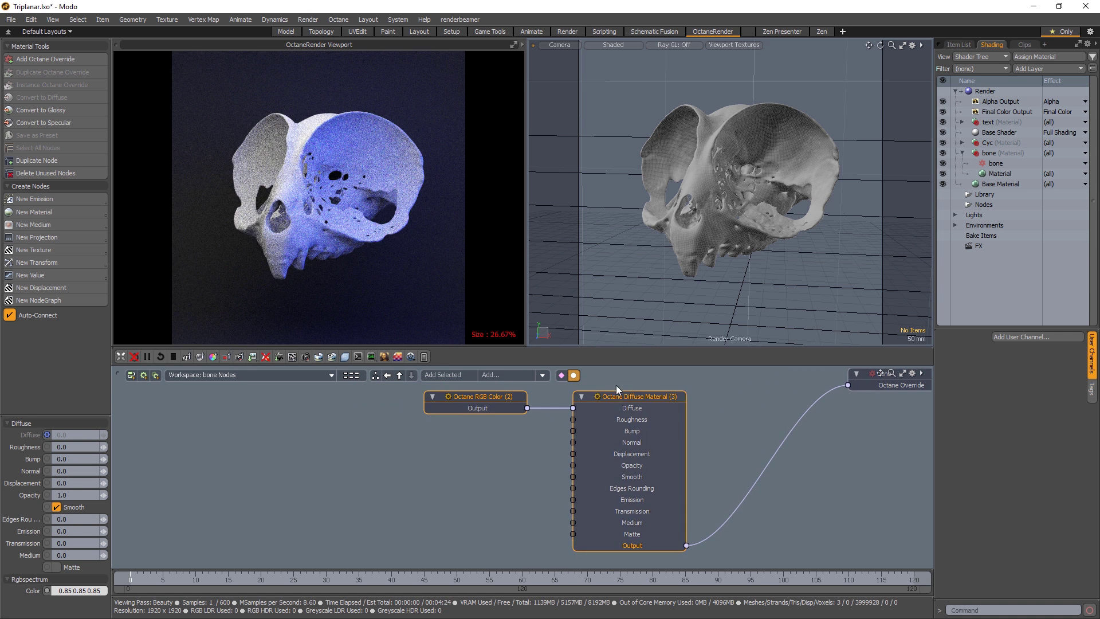
left_click_drag(643, 398, 750, 369)
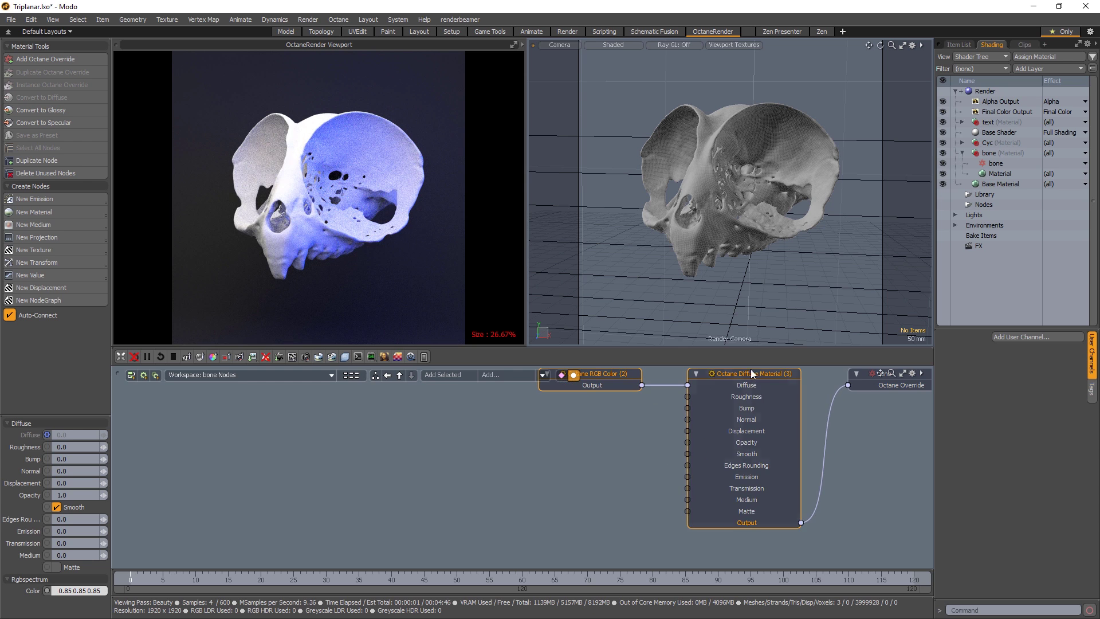
left_click(572, 461)
mouse_move(494, 489)
left_mouse_down("alt")
mouse_move(540, 515)
mouse_move(497, 504)
left_mouse_up("alt")
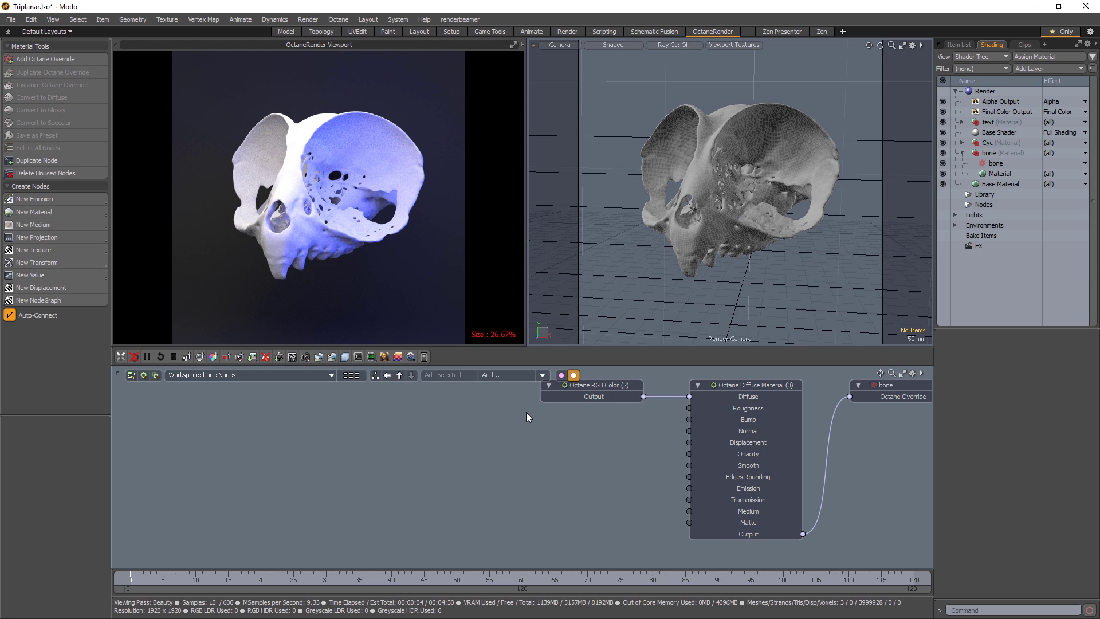
Create a Triplanar Map texture node and connect its output to the Diffuse input of the diffuse material
left_click(56, 249)
left_click(166, 212)
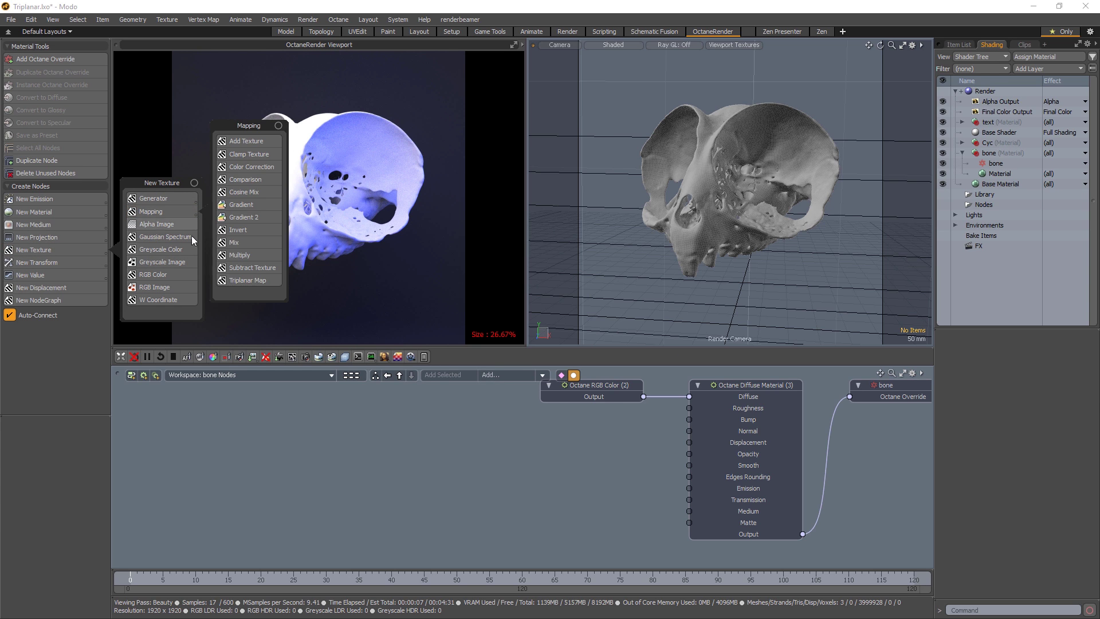
left_click(259, 278)
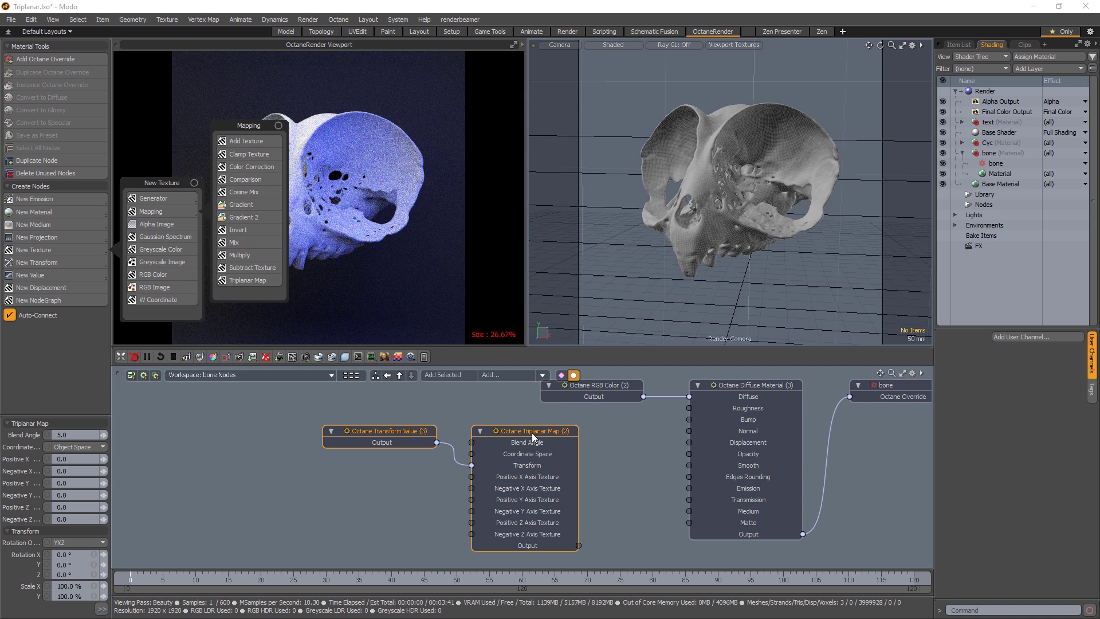
left_click_drag(531, 432, 509, 422)
left_click_drag(557, 534, 688, 396)
left_click_drag(386, 525, 569, 519, "alt")
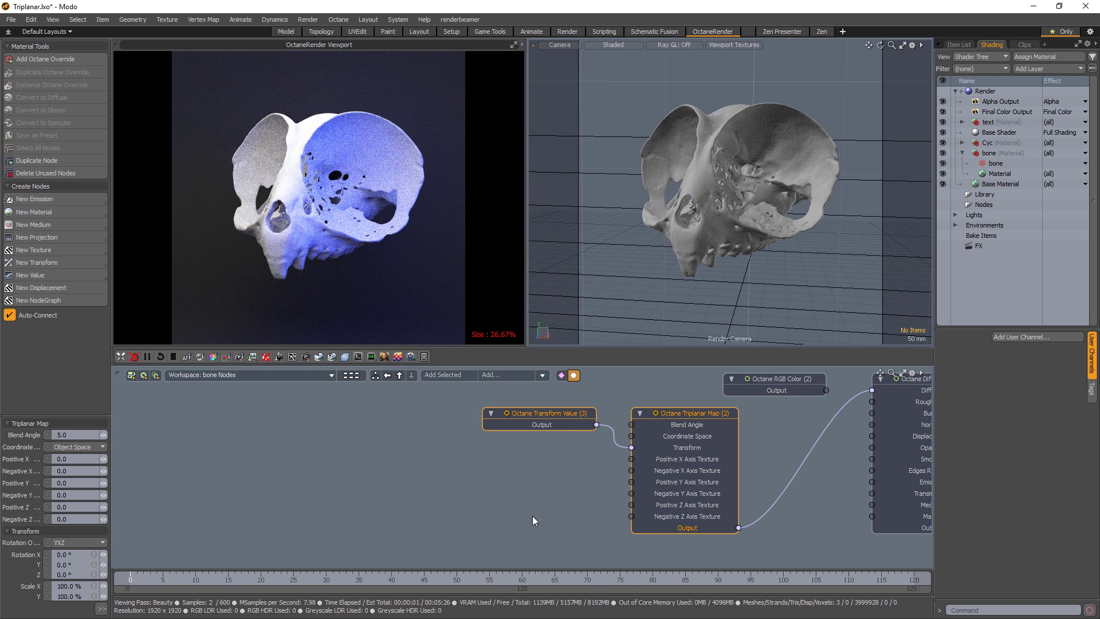
Add the Modo_UV_checker image clip to the node workspace, beside the triplanar map's transform node
left_click(1023, 46)
left_click(1015, 86)
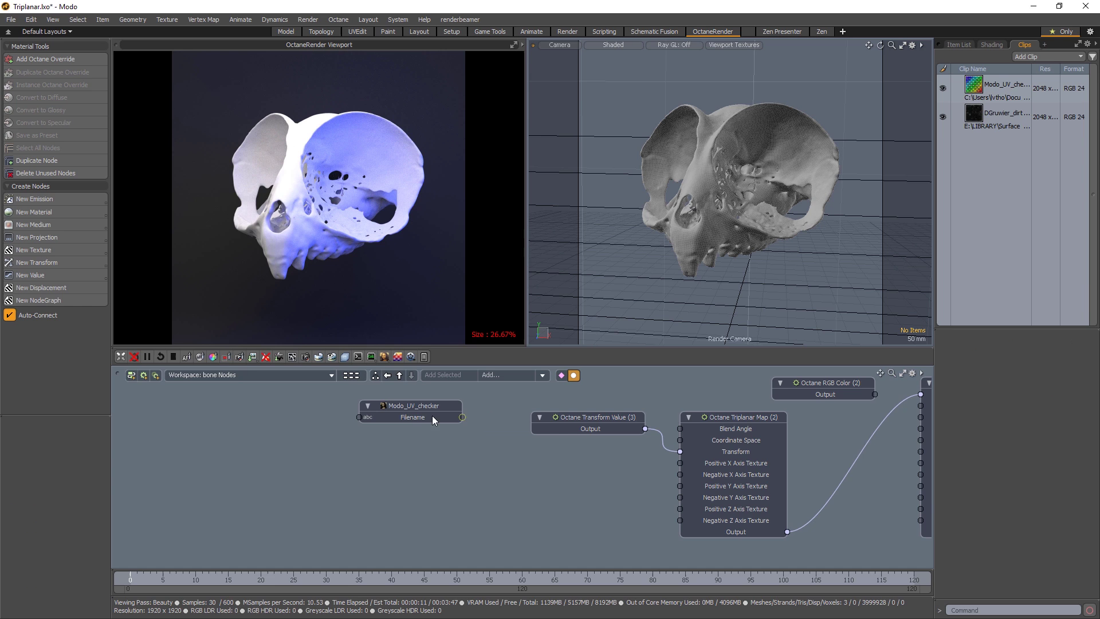
left_click_drag(432, 415, 425, 421)
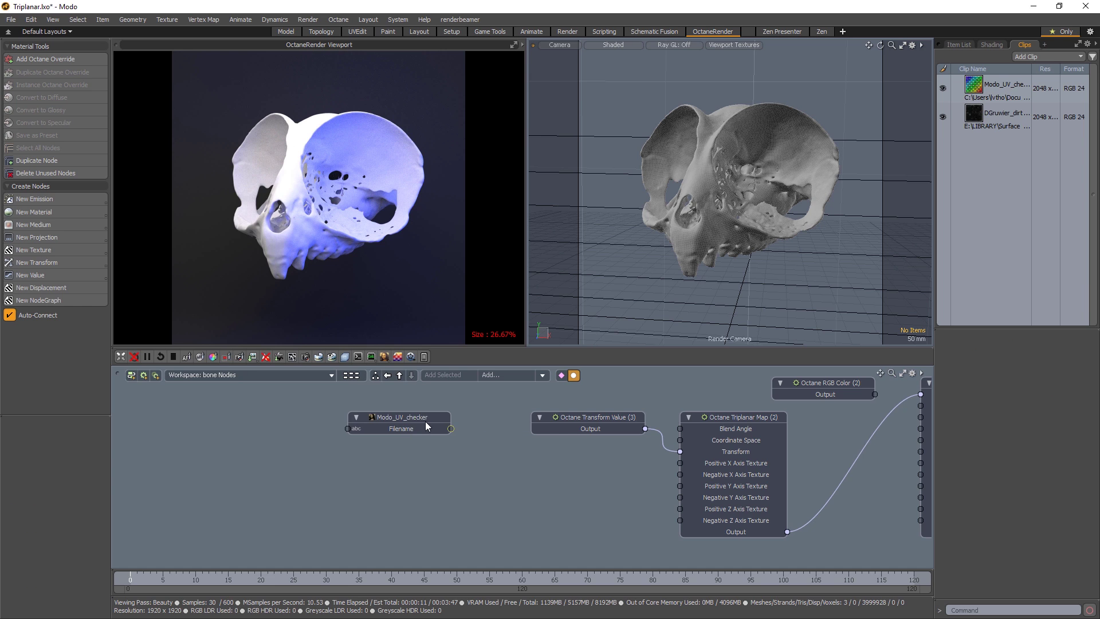
Create an Octane RGB Image texture node and connect the Modo_UV_checker clip to its Filename input
left_click(46, 249)
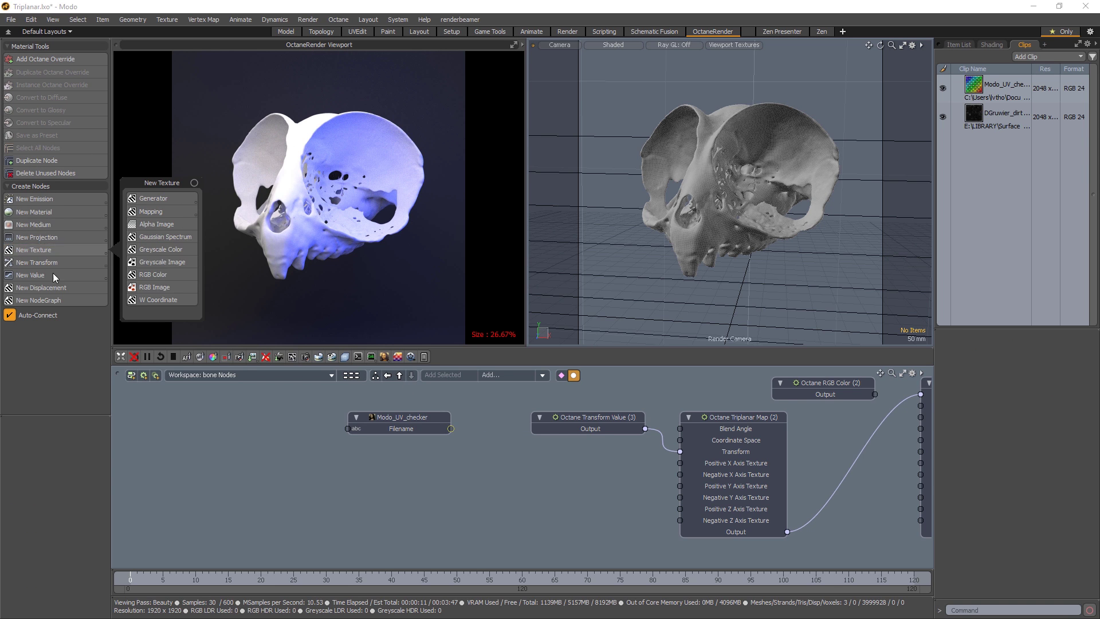
left_click(161, 289)
left_click_drag(535, 438, 533, 446)
left_click_drag(451, 428, 599, 403)
left_click(442, 475)
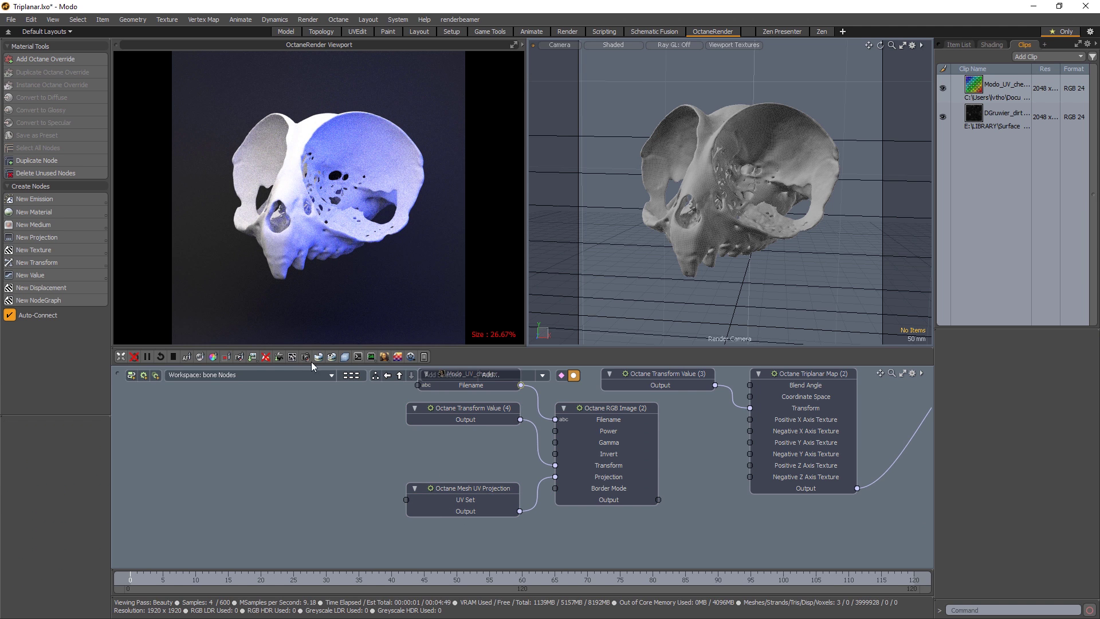
Replace the RGB Image's Mesh UV projection with a new Triplanar projection wired to its Projection input
left_click(55, 235)
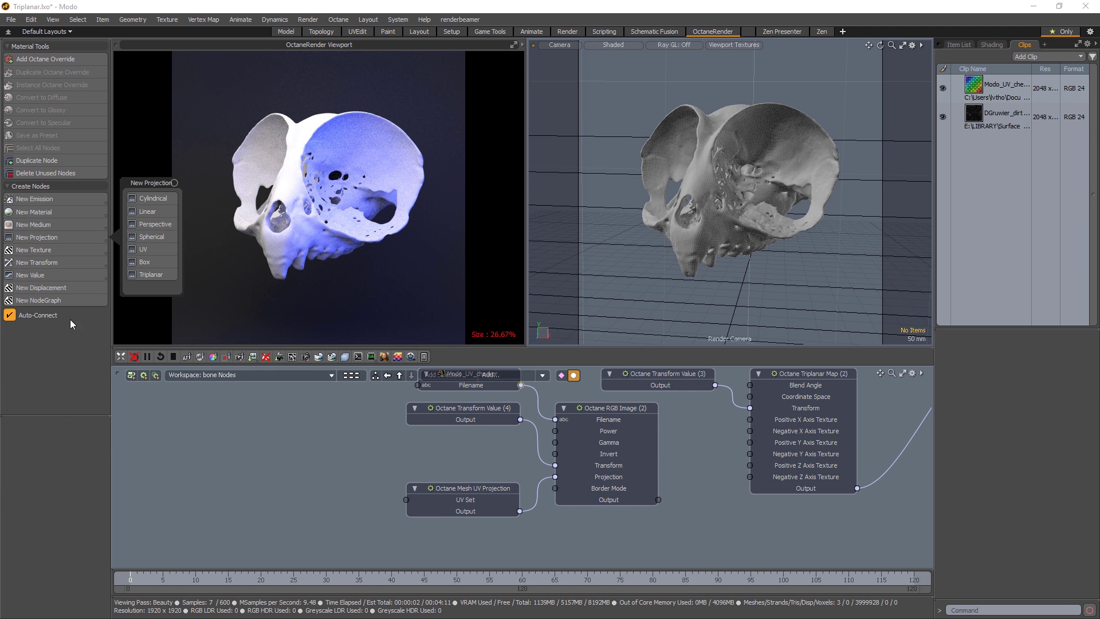
left_click(150, 274)
left_click_drag(576, 423, 400, 465)
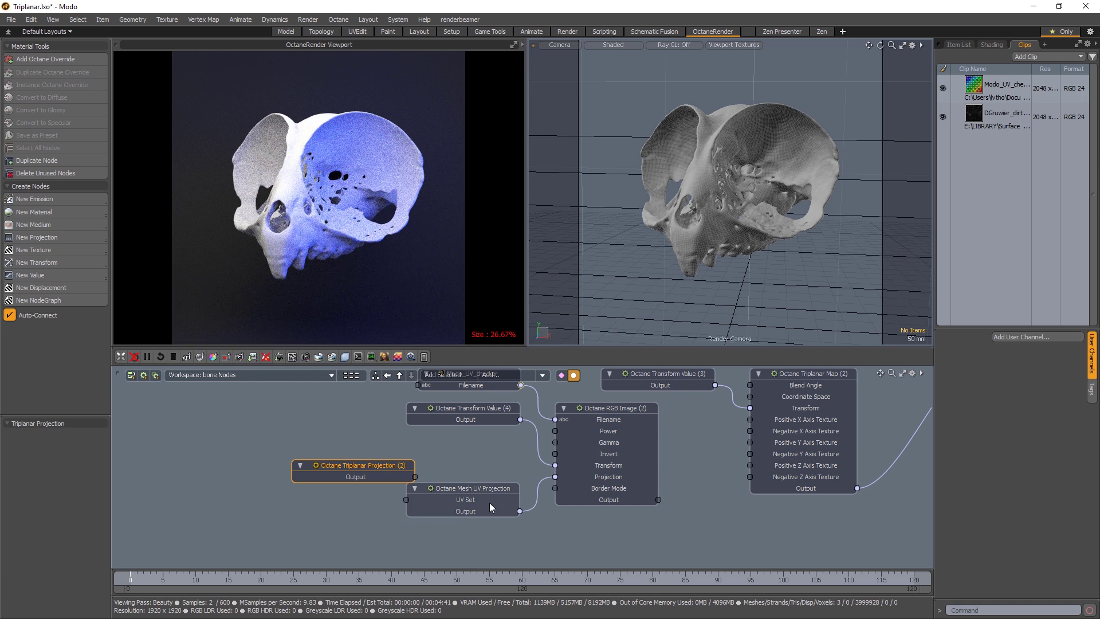
left_click(474, 501)
left_click(484, 492)
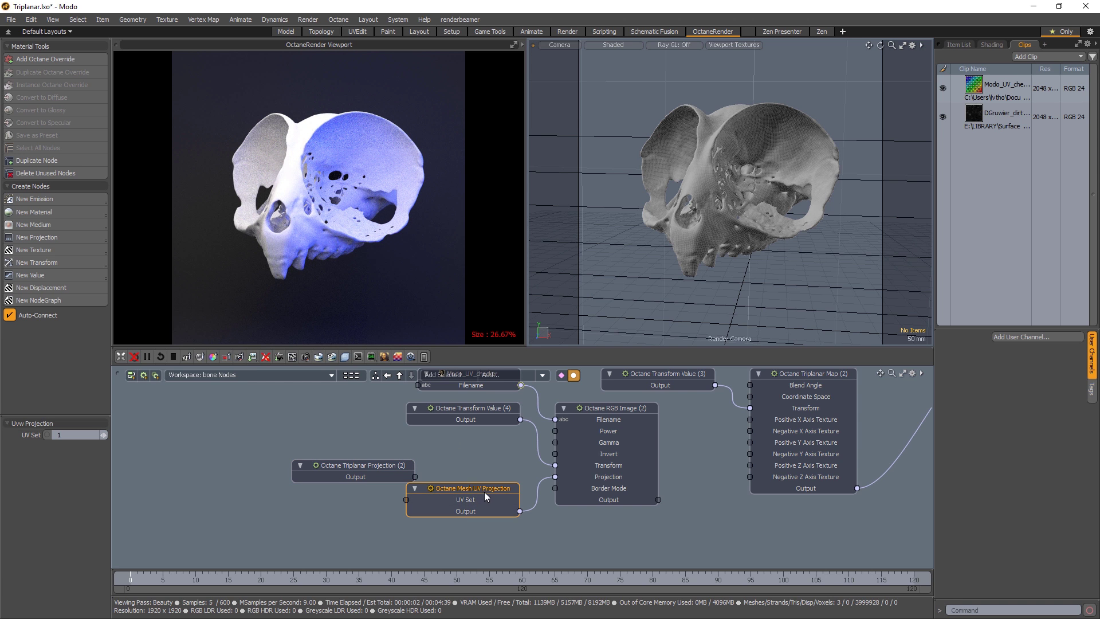
key("Delete")
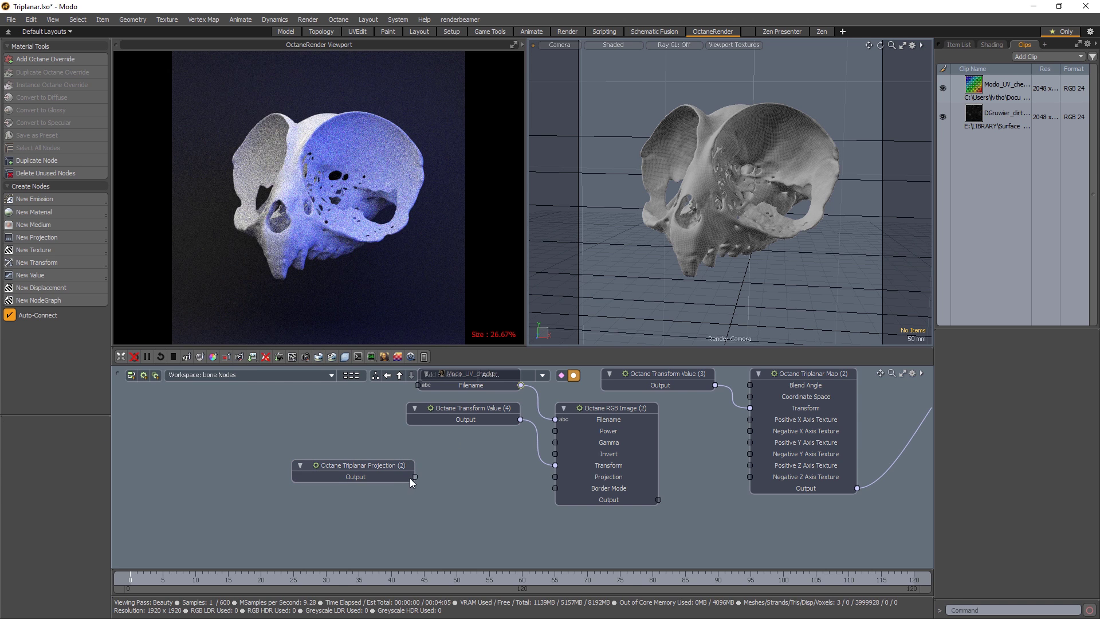
left_click_drag(416, 478, 557, 476)
Move the triplanar map's Transform Value node up, clear of the space between the RGB Image and Triplanar Map nodes
left_click_drag(703, 477, 467, 499, "alt")
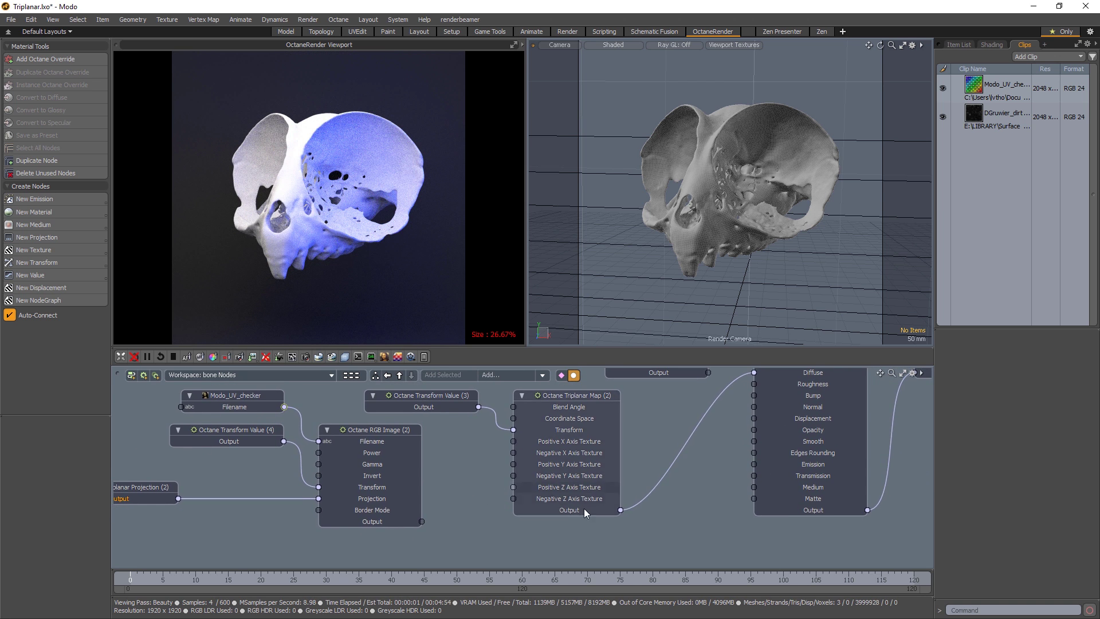
mouse_move(612, 522)
left_mouse_down("ctrl+alt")
mouse_move(572, 534)
mouse_move(591, 528)
left_mouse_up("ctrl+alt")
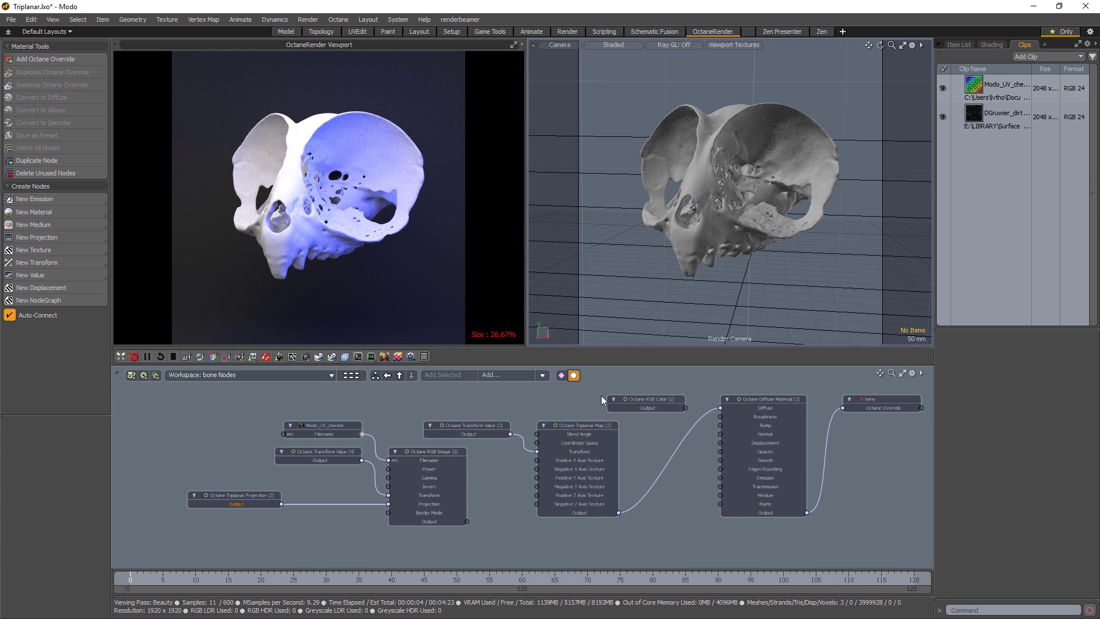
left_click_drag(467, 434, 493, 399)
mouse_move(469, 521)
left_mouse_down()
mouse_move(514, 512)
mouse_move(490, 494)
mouse_move(513, 499)
mouse_move(466, 502)
left_mouse_up()
scroll(467, 506, "up", 2)
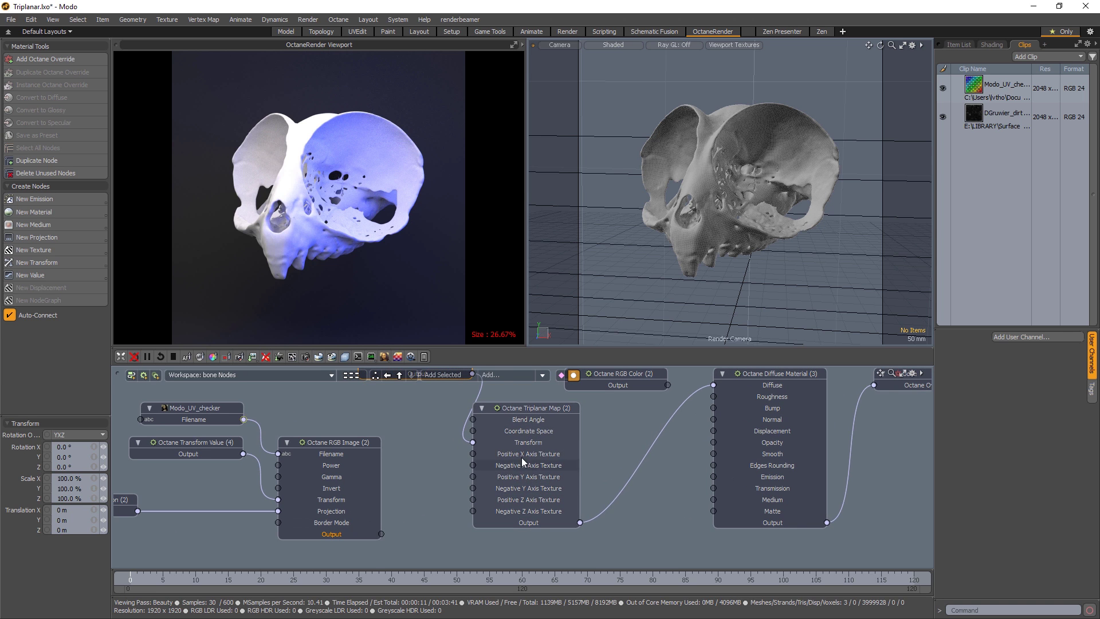
Connect the RGB Image output to all six positive and negative axis texture inputs of the Triplanar Map
left_click_drag(381, 533, 475, 456)
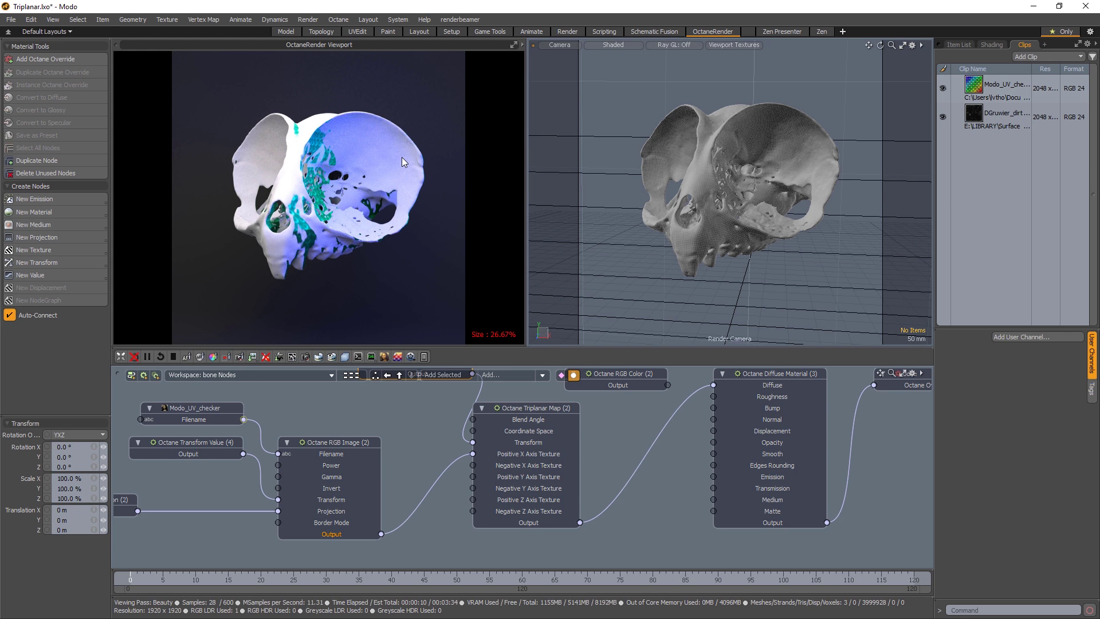
left_click_drag(381, 533, 472, 467)
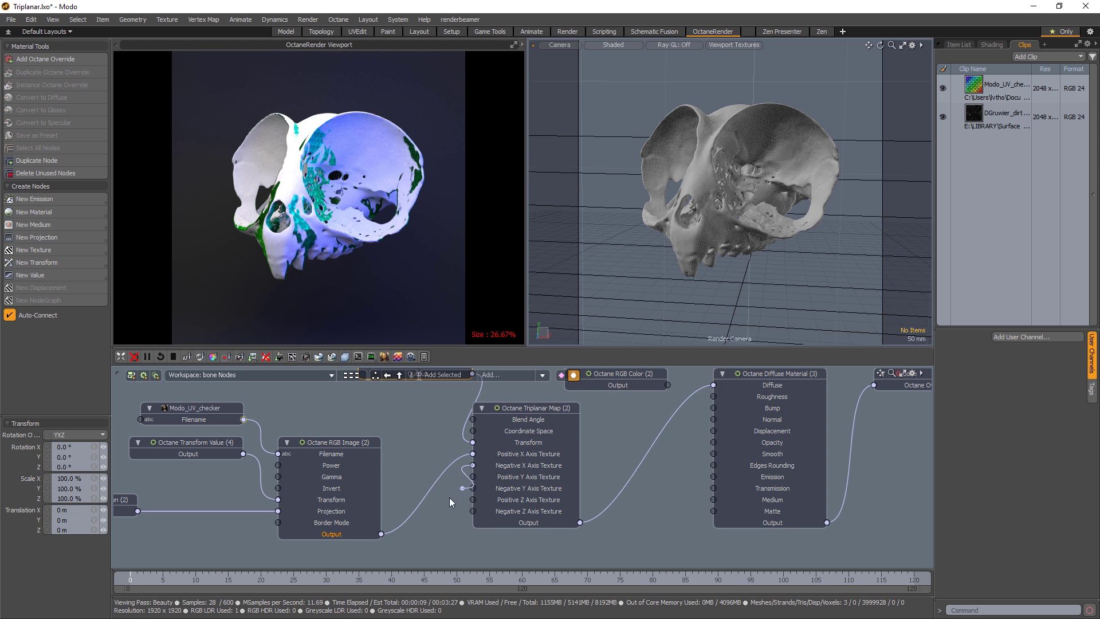
left_click_drag(381, 534, 472, 476)
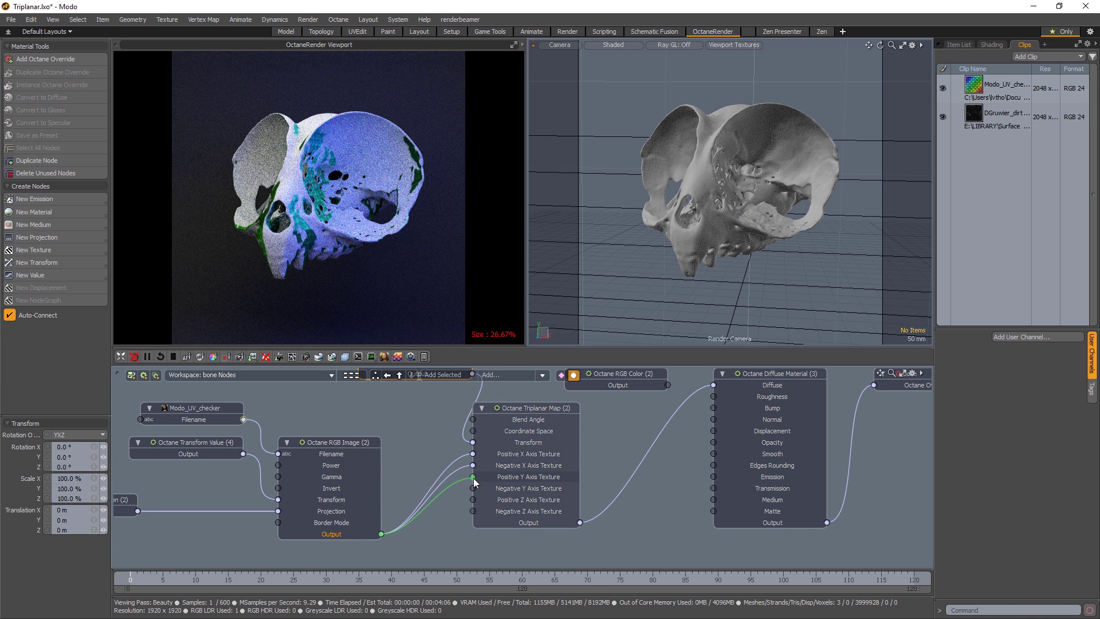
left_click_drag(381, 534, 474, 489)
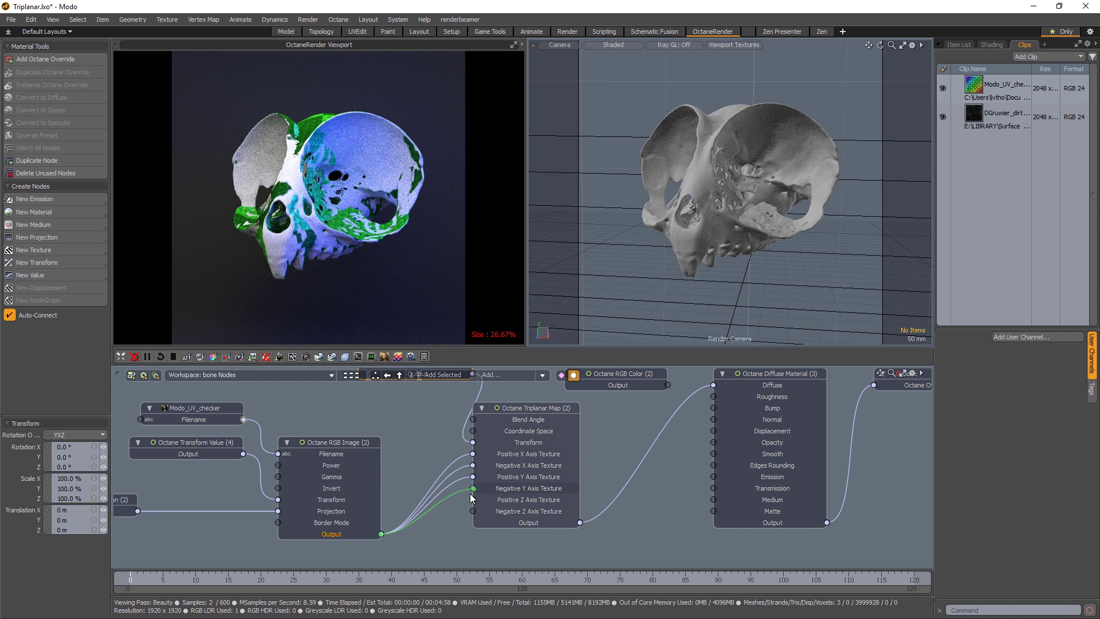
left_click_drag(380, 535, 472, 500)
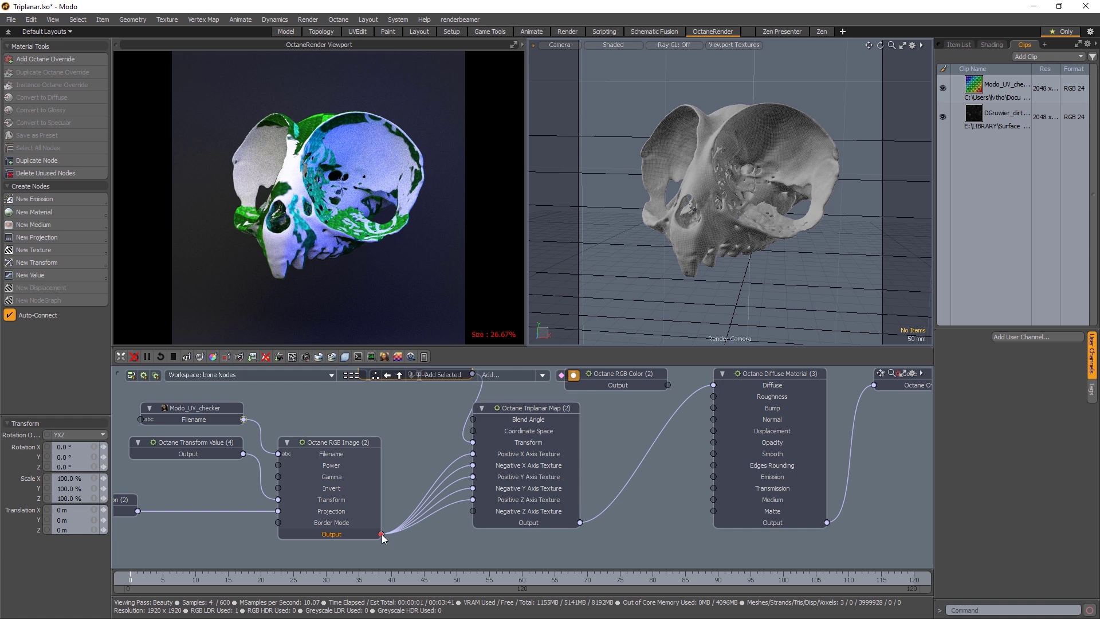
left_click_drag(381, 534, 472, 512)
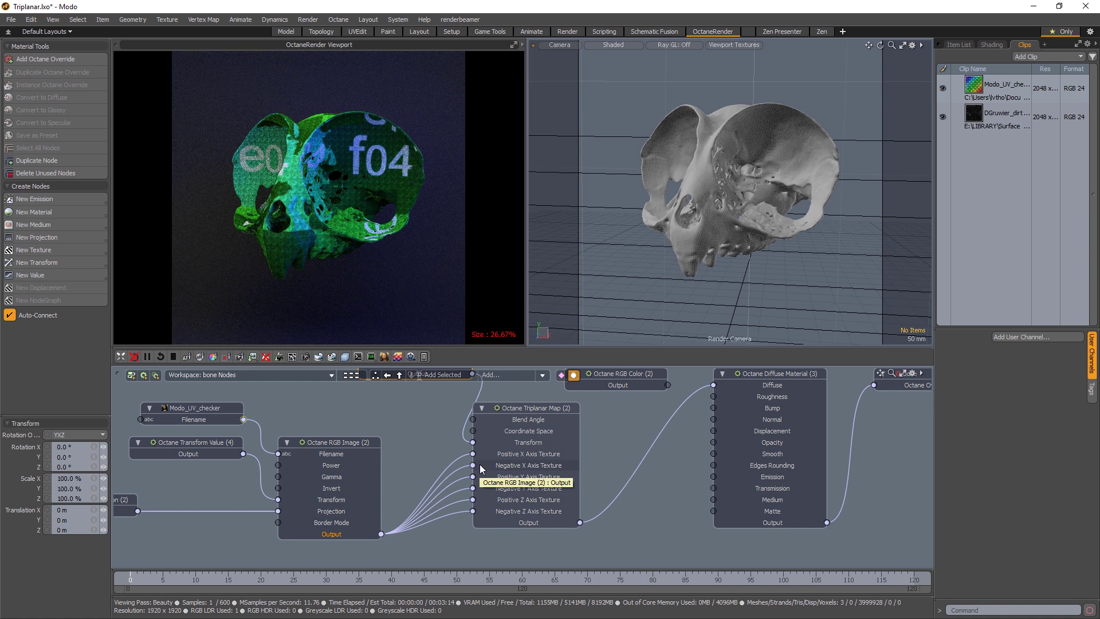
left_click_drag(845, 255, 798, 259, "alt")
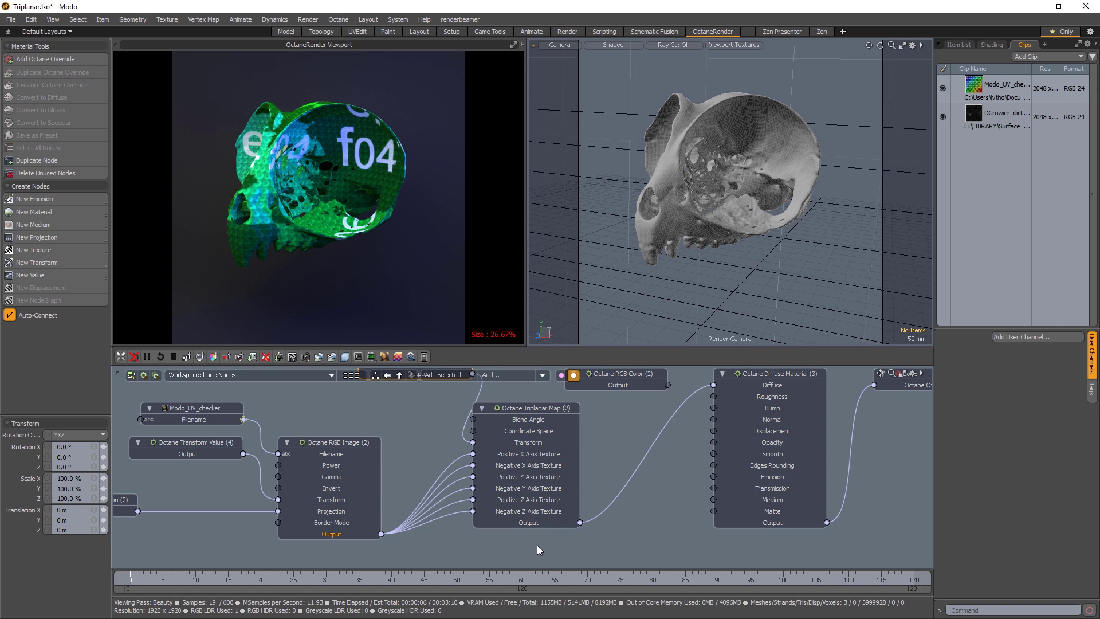
Delete the RGB Image links to every Triplanar Map axis texture input except Positive X
left_click(463, 467)
key("Delete")
left_click(463, 480)
key("Delete")
left_click(463, 488)
key("Delete")
left_click(461, 502)
key("Delete")
left_click(459, 514)
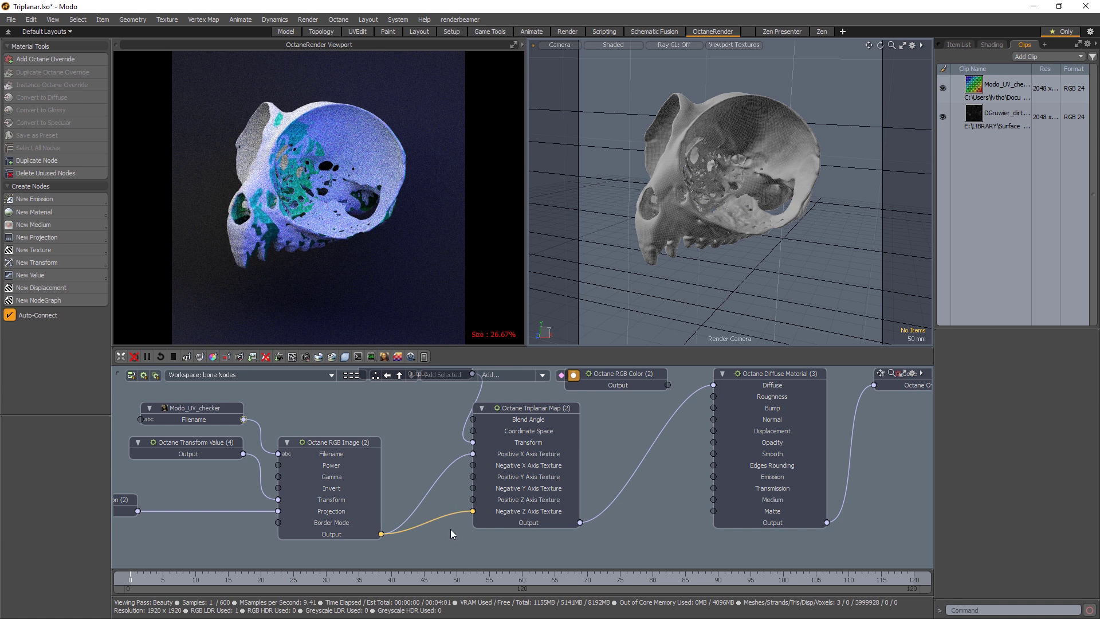
left_click(450, 528, "ctrl")
Try a Blend Angle of 40 on the Triplanar Map and restore it to 5
left_click(533, 409)
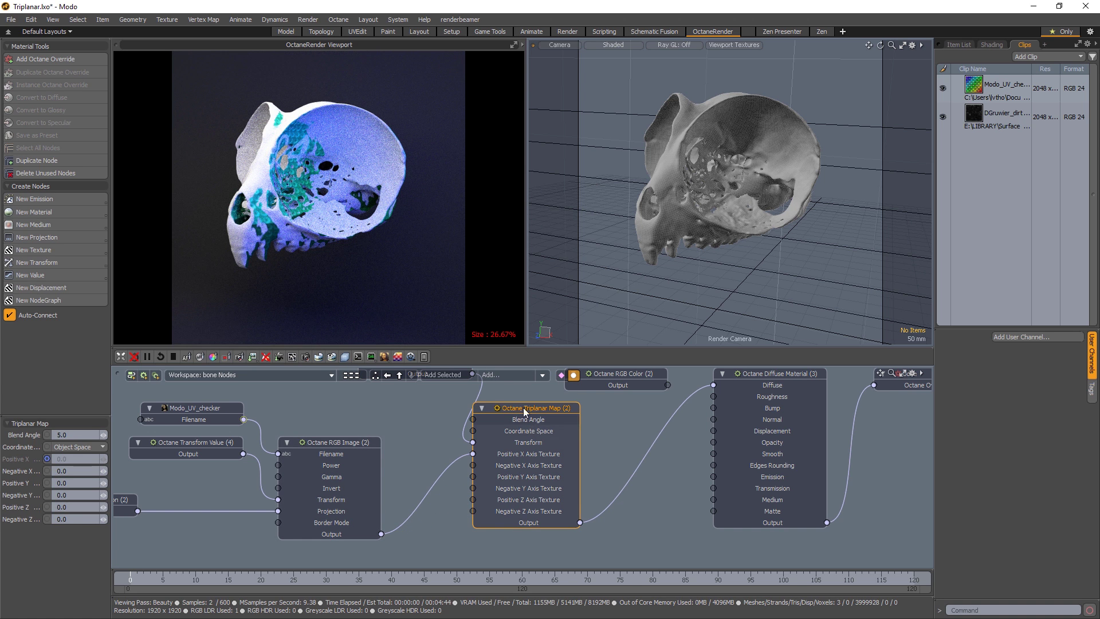
left_click(77, 435)
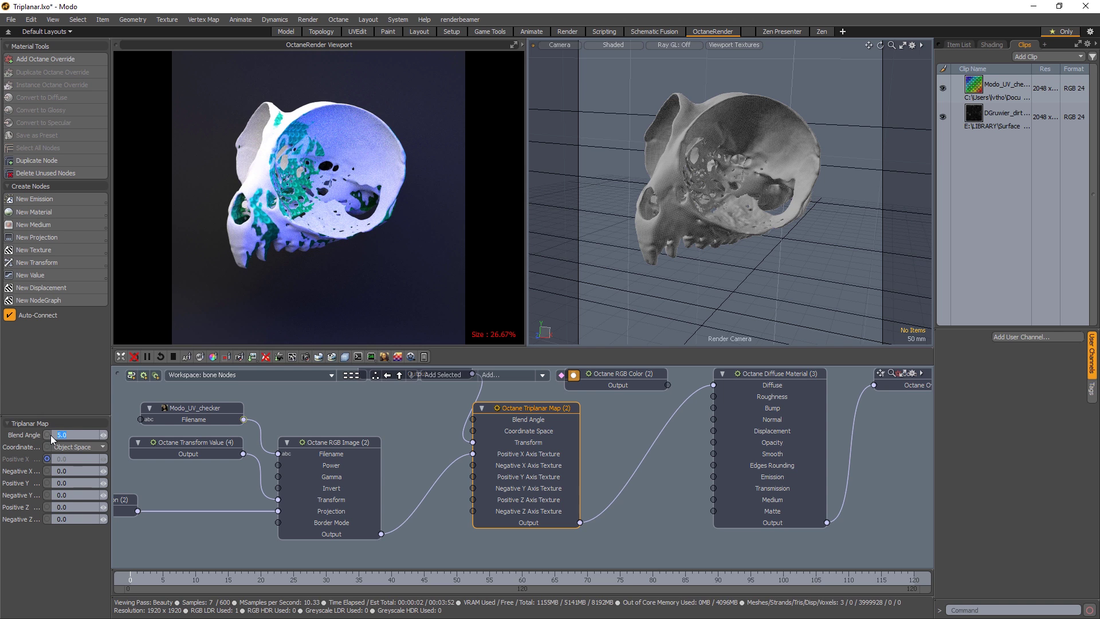
type("40")
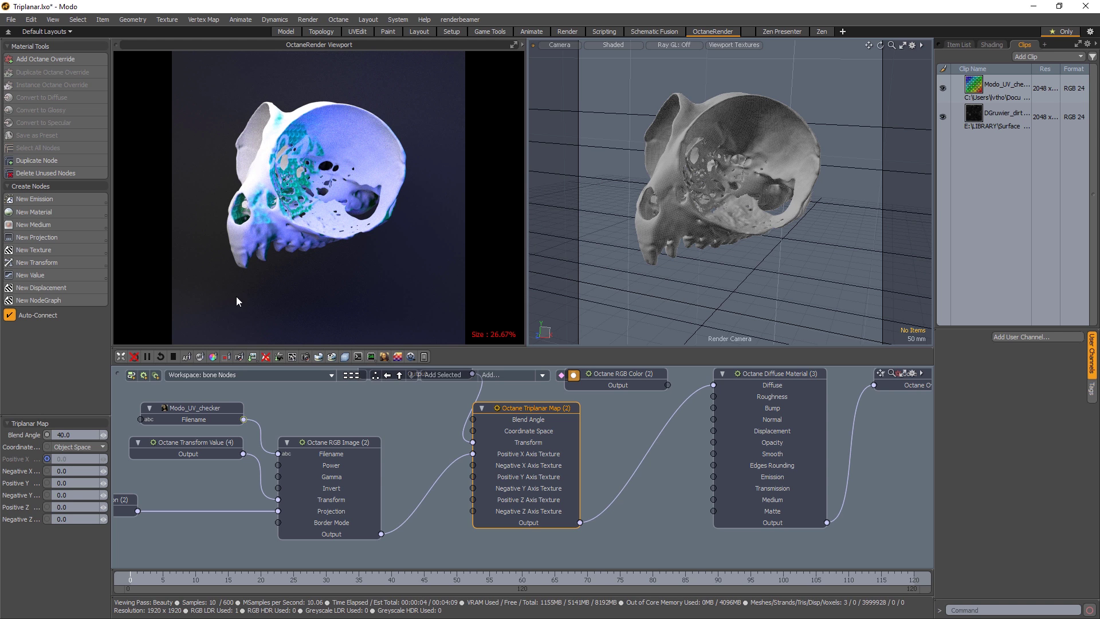
left_click(74, 435)
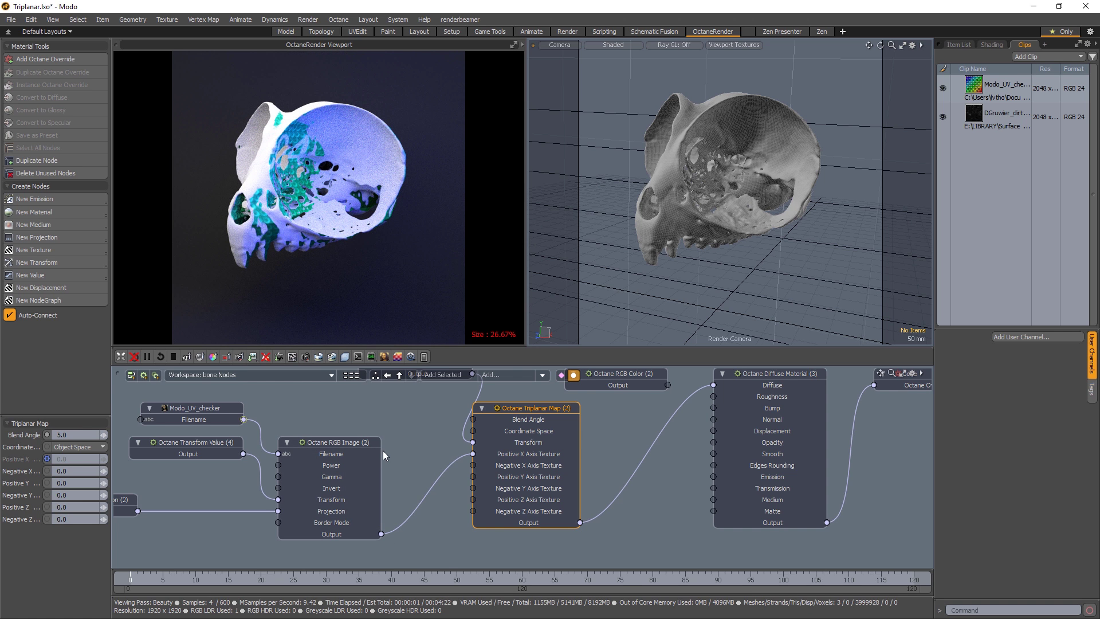
Set the X, Y and Z scale of the Triplanar Map's Transform Value node to 50%
left_click_drag(599, 446, 664, 474, "alt")
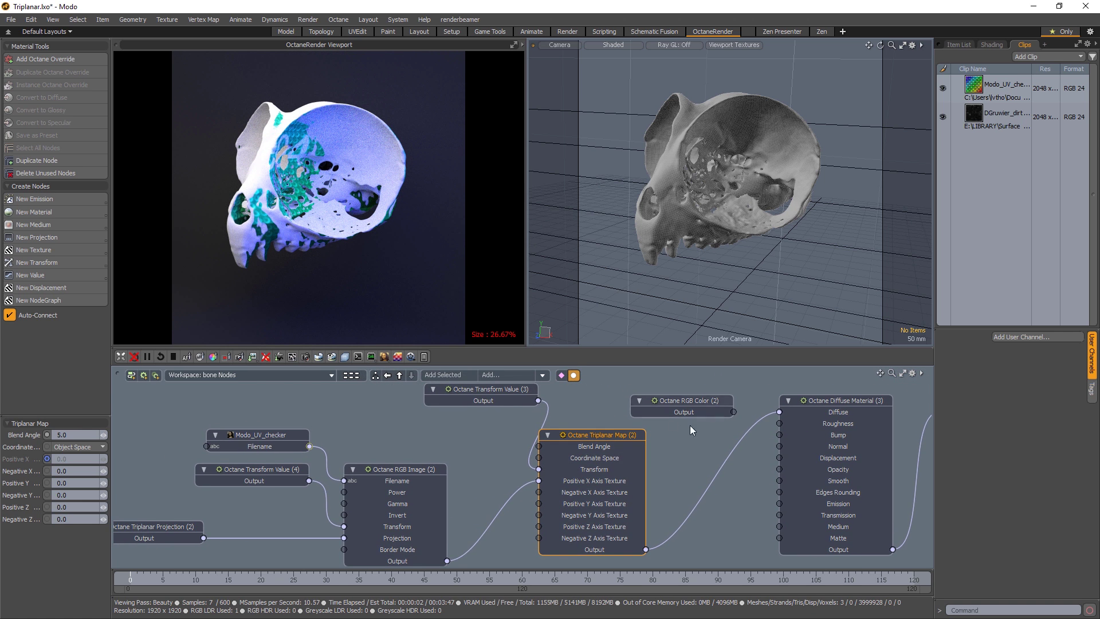
left_click(508, 391)
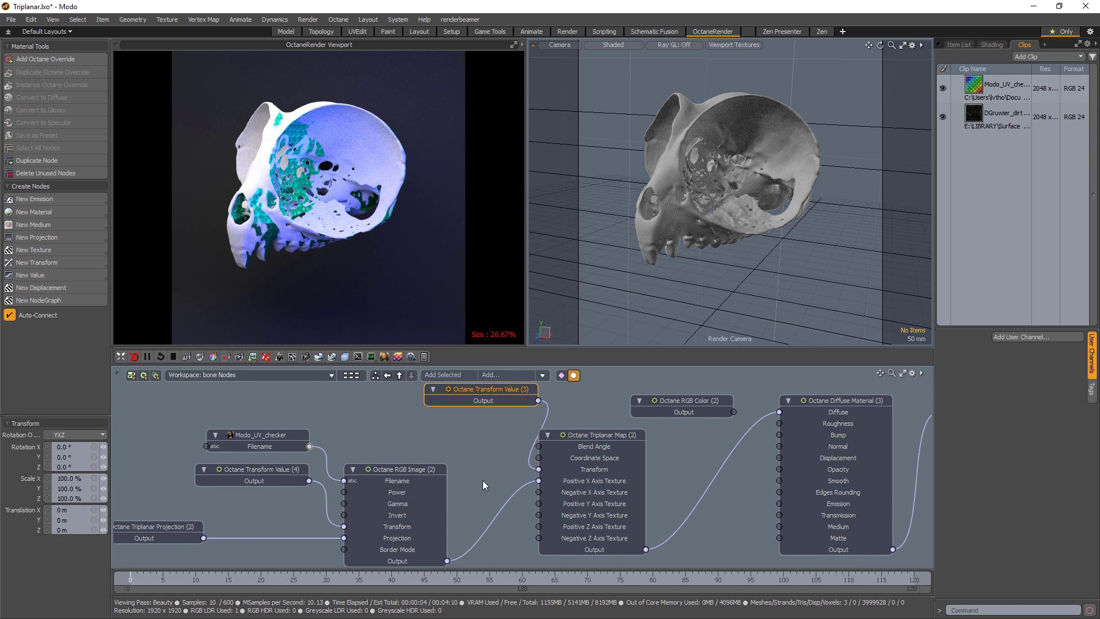
left_click(82, 477)
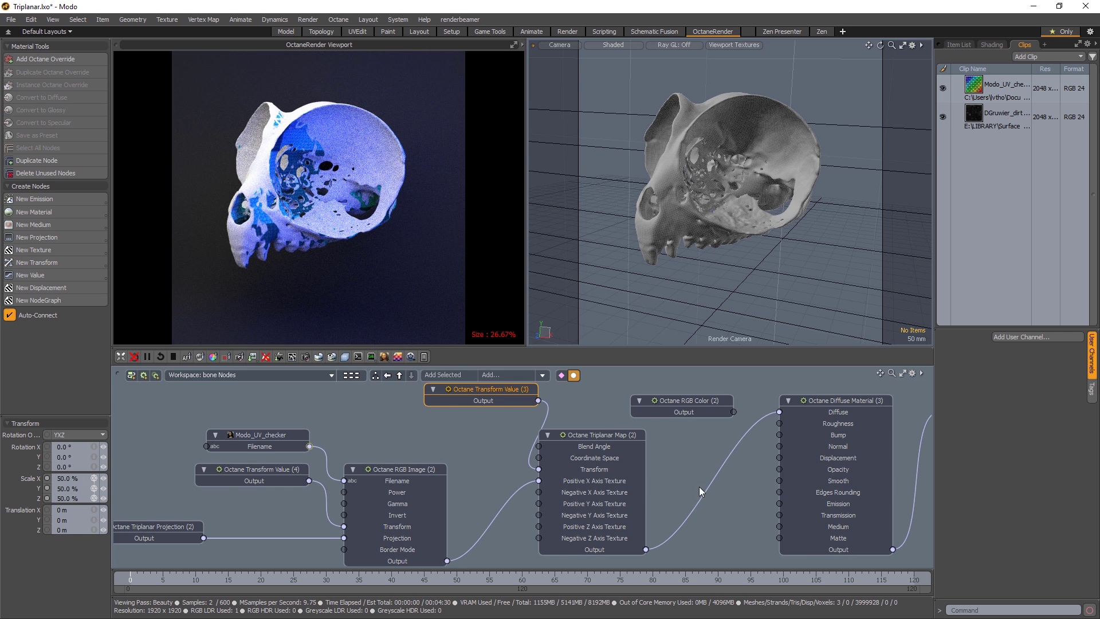
Reconnect the RGB Image output to the Triplanar Map's unlinked axis texture inputs, from Negative X through Negative Z
left_click_drag(698, 490, 693, 434, "alt")
left_click_drag(442, 502, 534, 433)
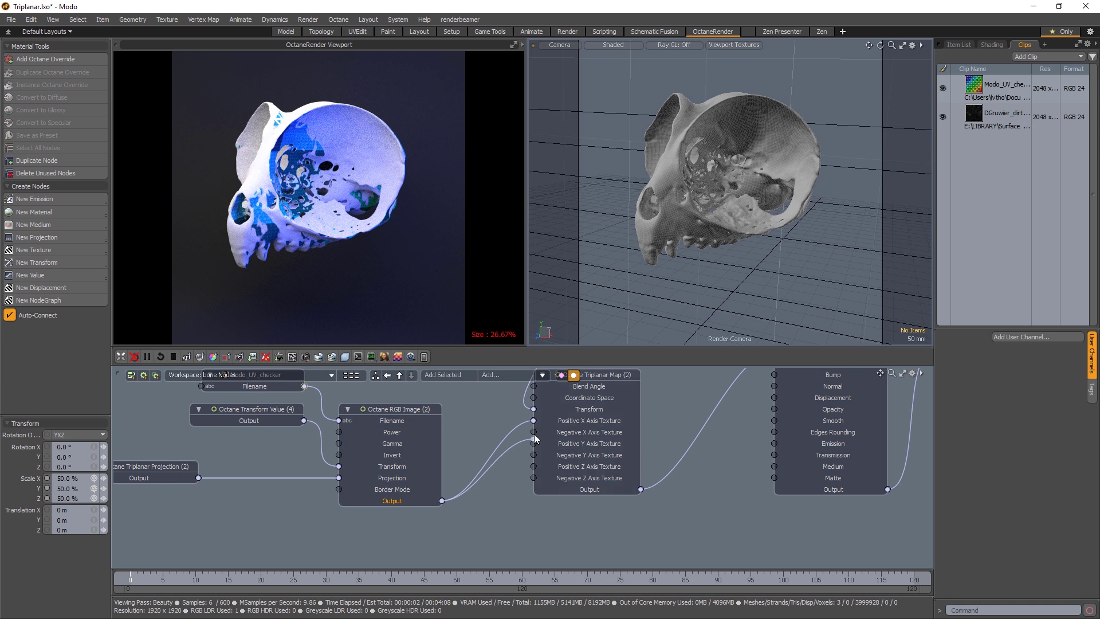
left_click_drag(443, 501, 534, 443)
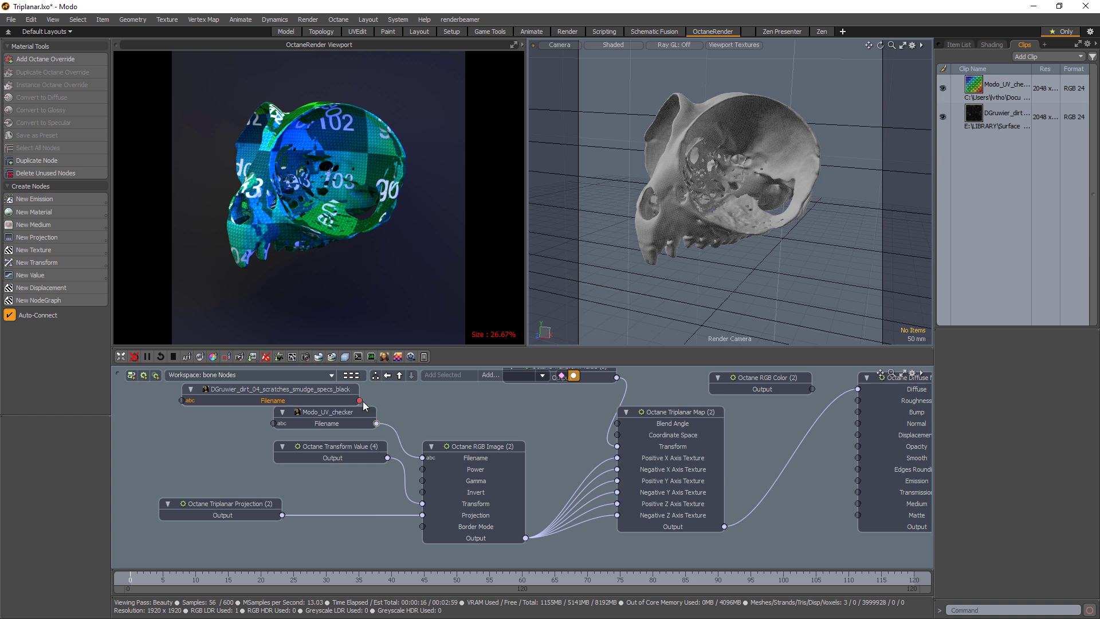
Feed the DGruwier_dirt_04 scratches clip into the RGB Image's Filename and reroute the Triplanar Map output from Diffuse to Bump
left_click_drag(360, 400, 422, 457)
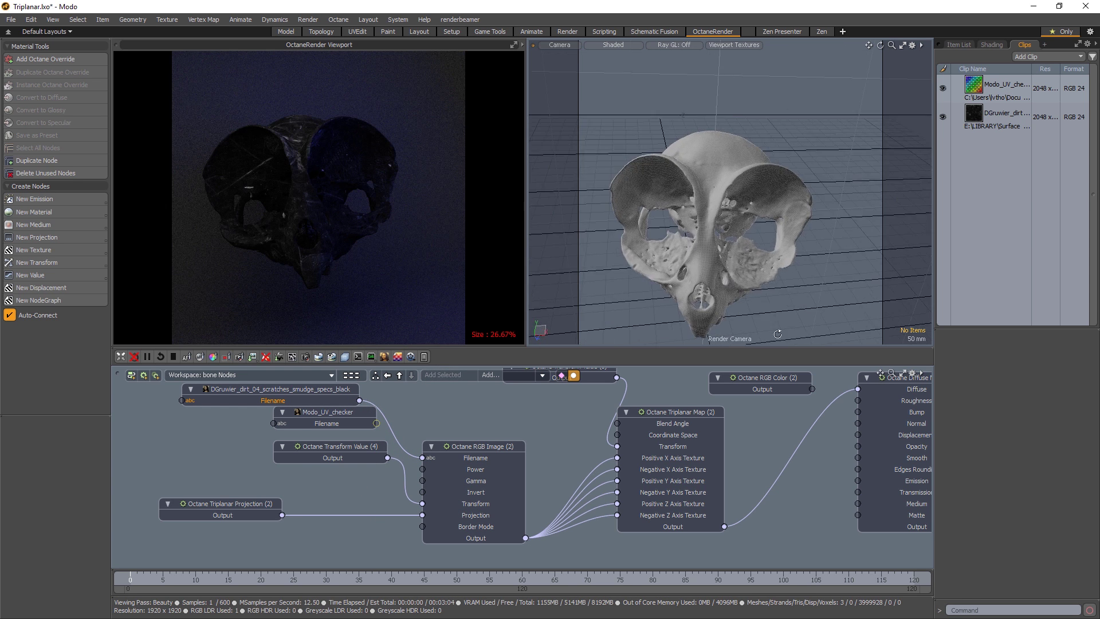
left_click_drag(682, 215, 661, 264, "alt")
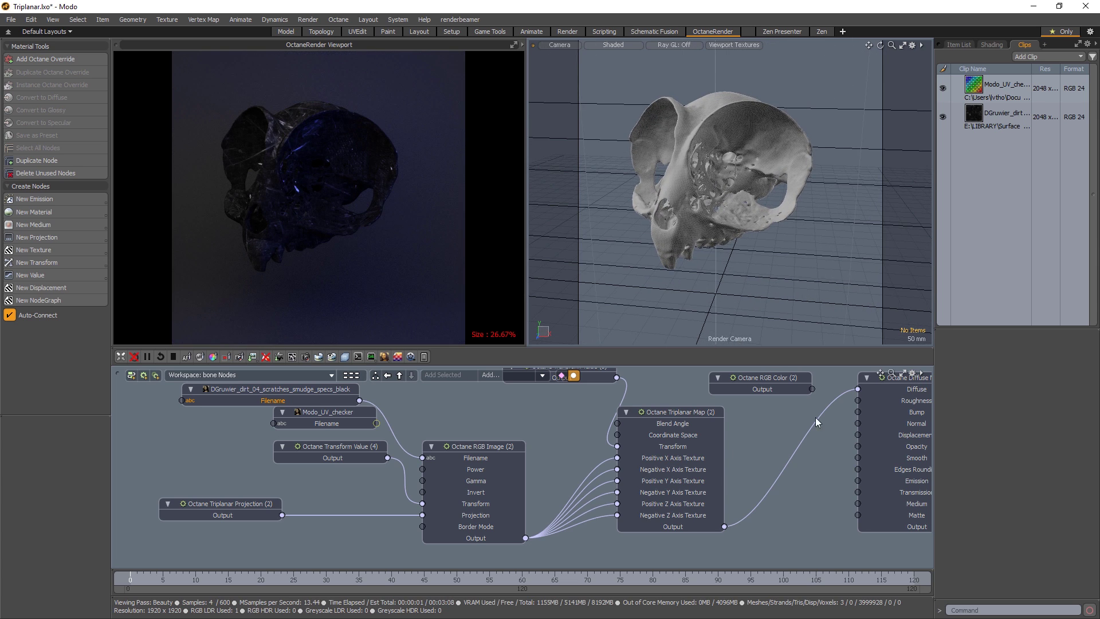
left_click_drag(864, 389, 858, 413)
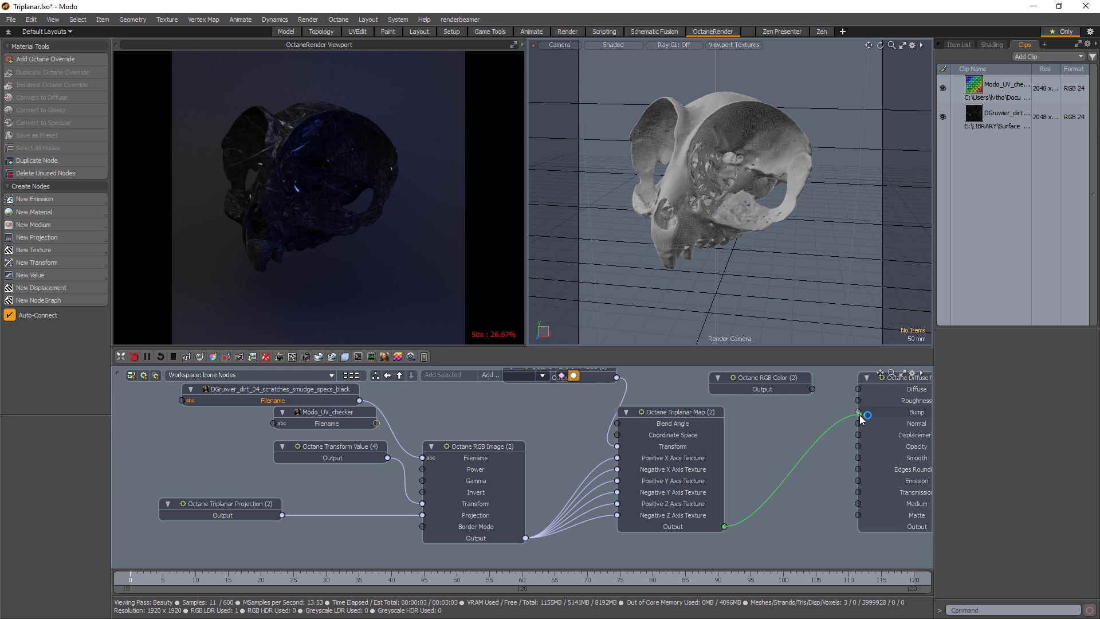
Enable Invert on the RGB Image node that supplies the skull material's bump texture
left_click(486, 445)
left_click(56, 481)
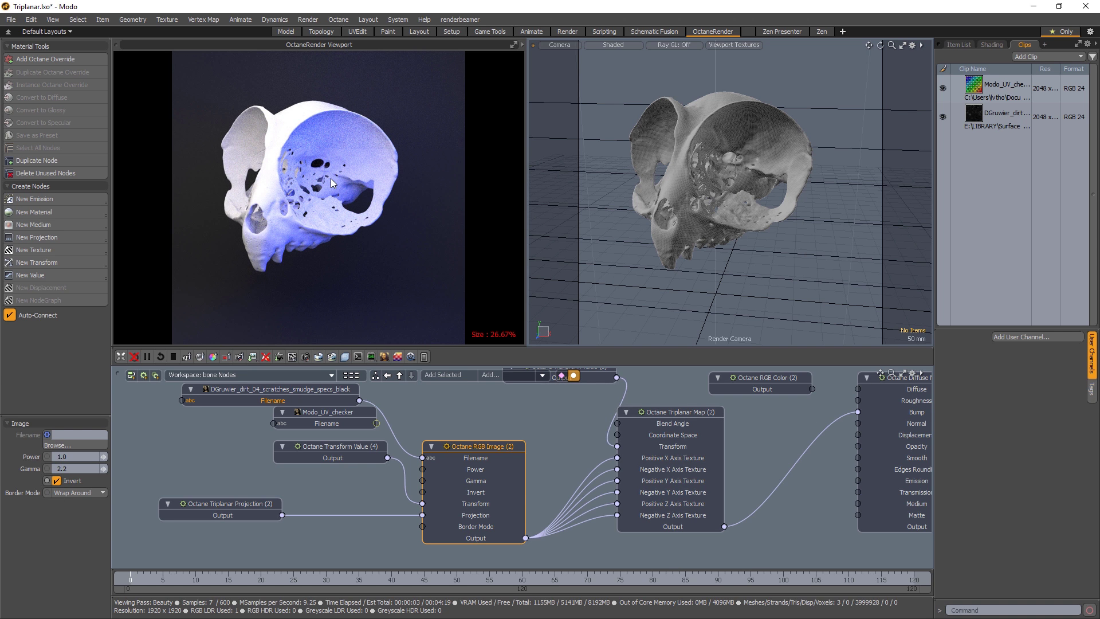
scroll(298, 149, "up", 4)
left_click_drag(257, 203, 312, 214)
left_click_drag(269, 288, 271, 285)
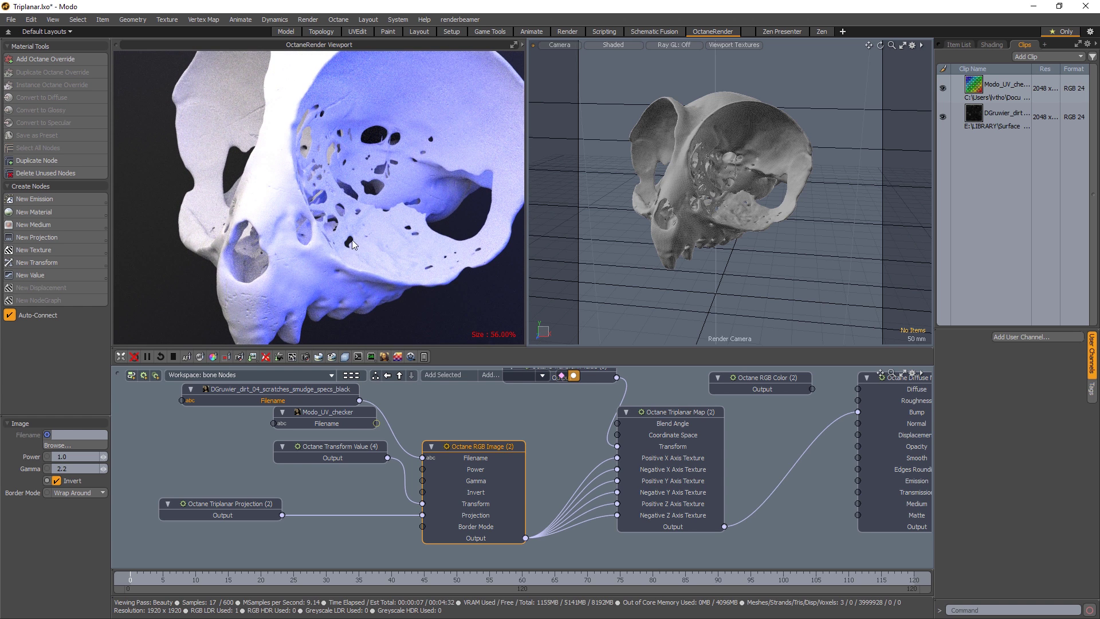
left_click_drag(714, 270, 739, 256, "alt")
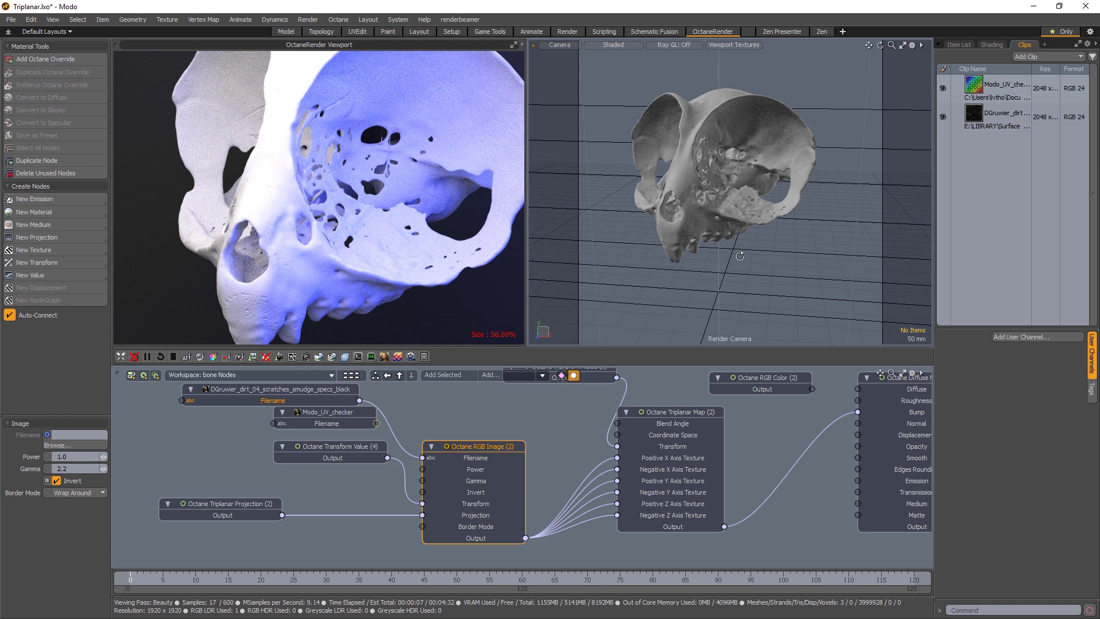